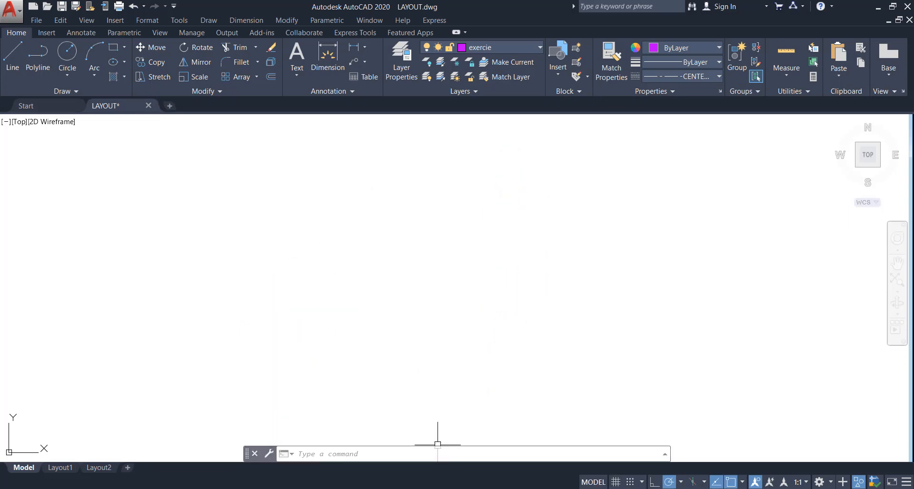
# Consult the Exercise 10 reference image and draw a long horizontal centreline in the drawing
pyautogui.click(497, 485)
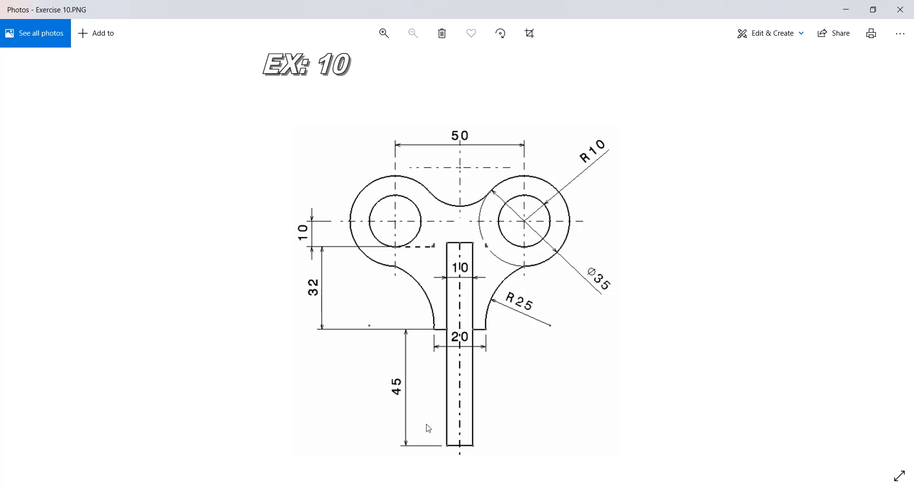
pyautogui.hotkey('alt', 'Tab')
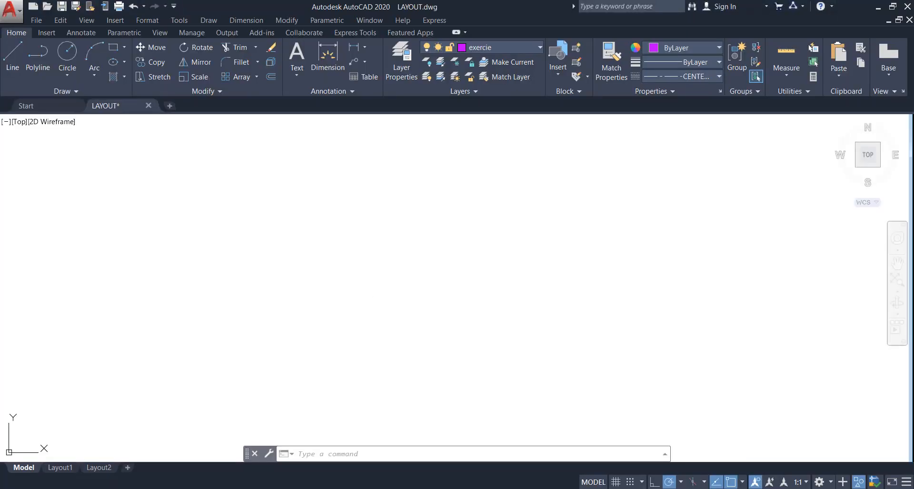
pyautogui.write('l')
pyautogui.press('Return')
pyautogui.click(377, 251)
pyautogui.press('Escape')
pyautogui.press('Return')
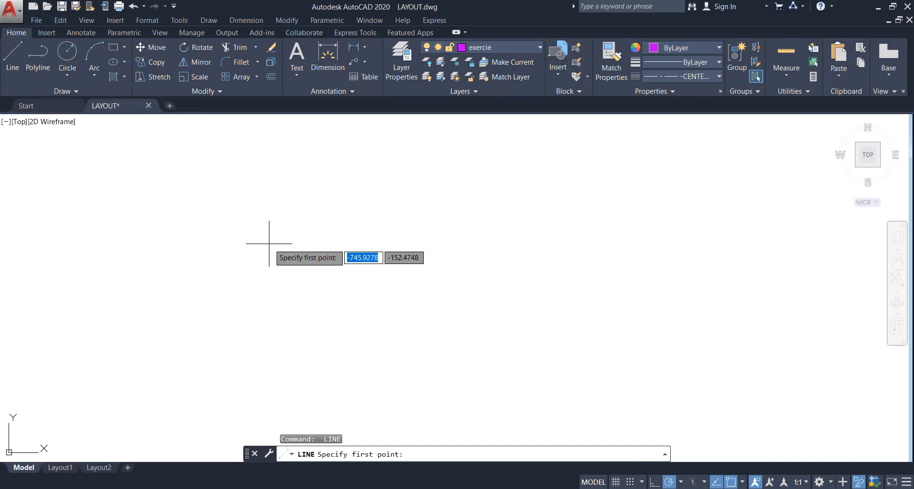
pyautogui.click(215, 250)
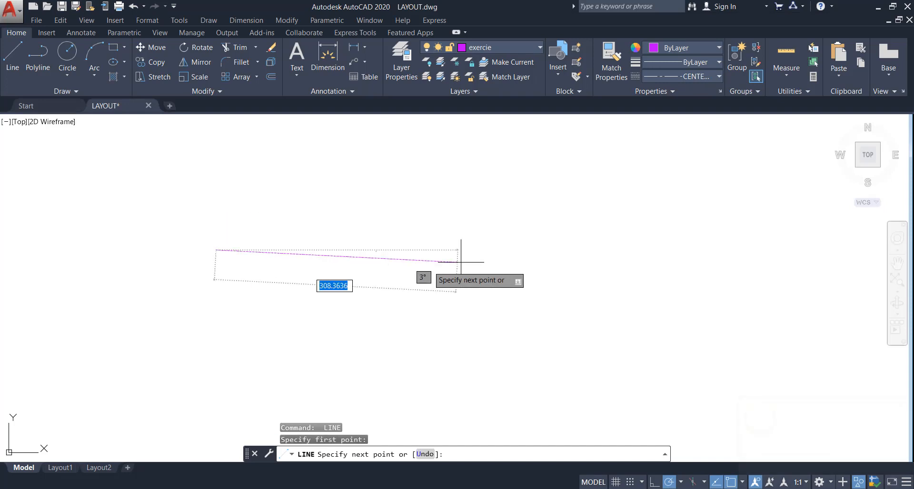
pyautogui.click(551, 250)
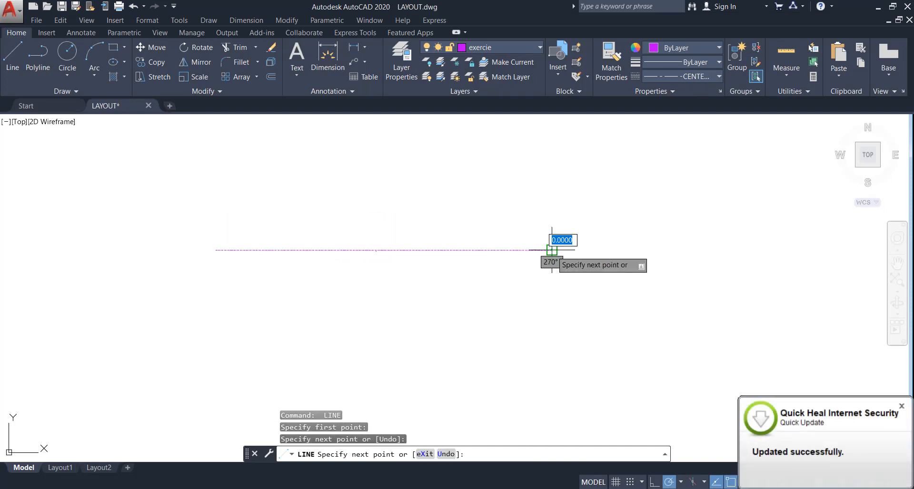
pyautogui.press('Escape')
# Draw a vertical centreline crossing the horizontal centreline near its left end
pyautogui.press('Return')
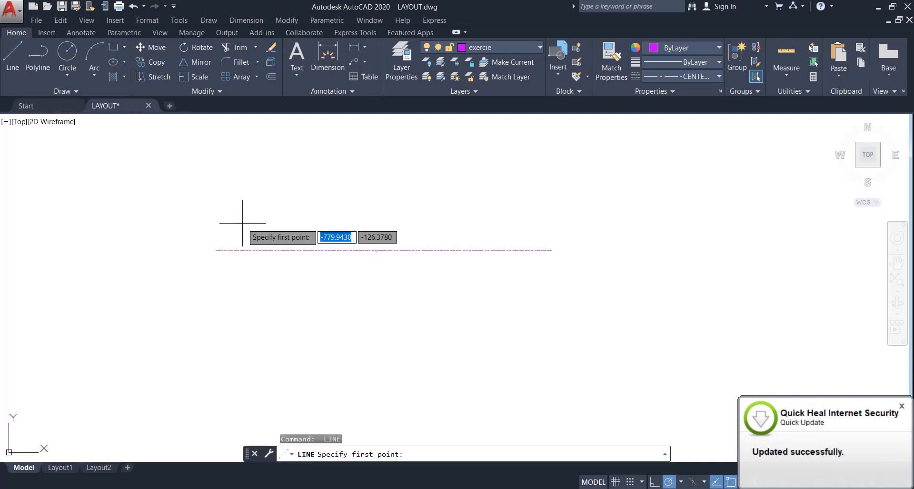
pyautogui.click(246, 212)
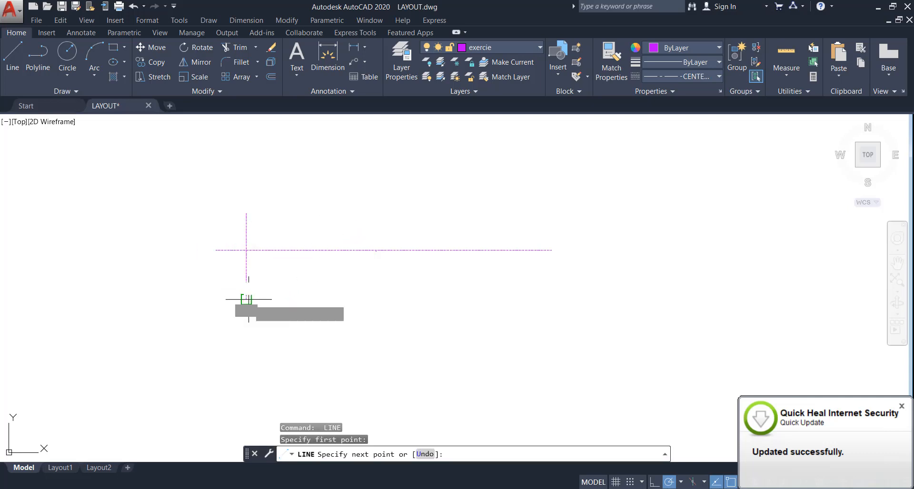
pyautogui.click(246, 299)
pyautogui.press('Escape')
# Draw a circle of radius 10 centred on the intersection of the two centrelines
pyautogui.write('c')
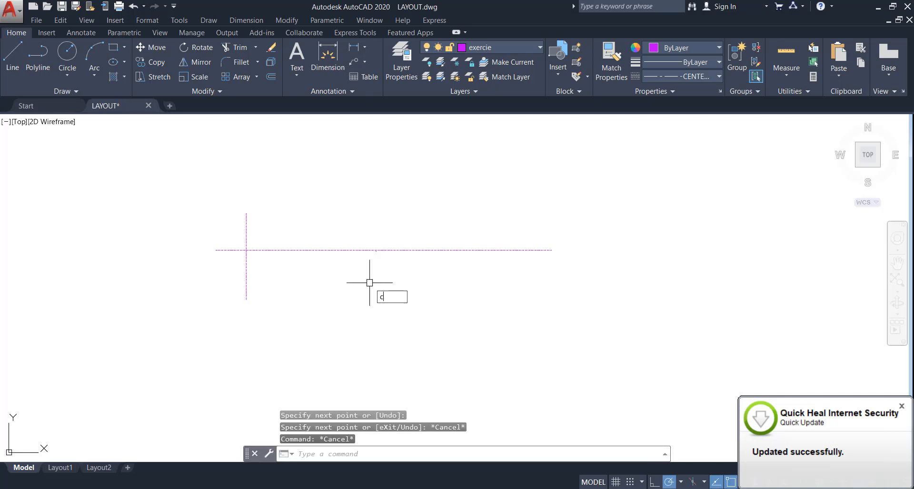
pyautogui.press('Return')
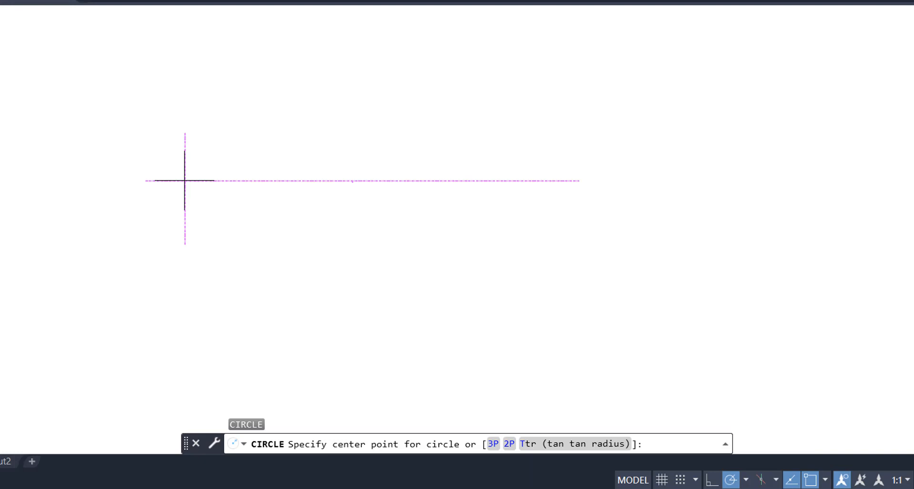
pyautogui.click(185, 180)
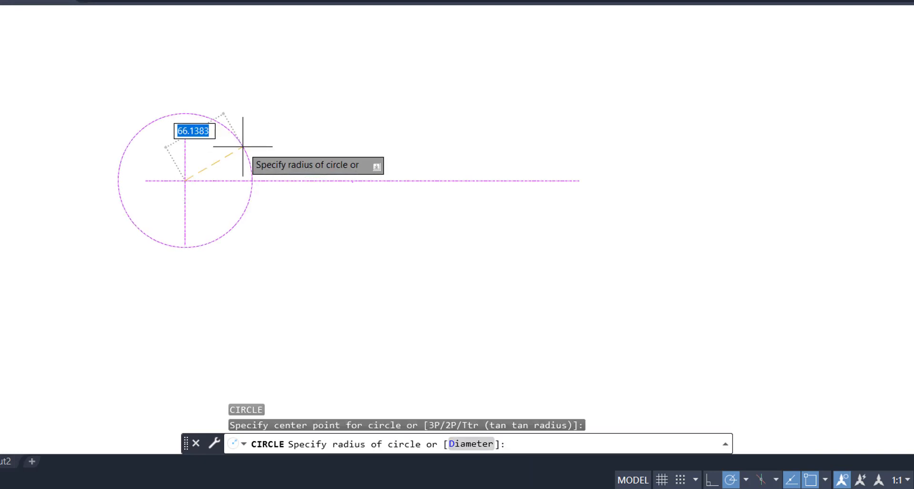
pyautogui.write('10')
pyautogui.press('Return')
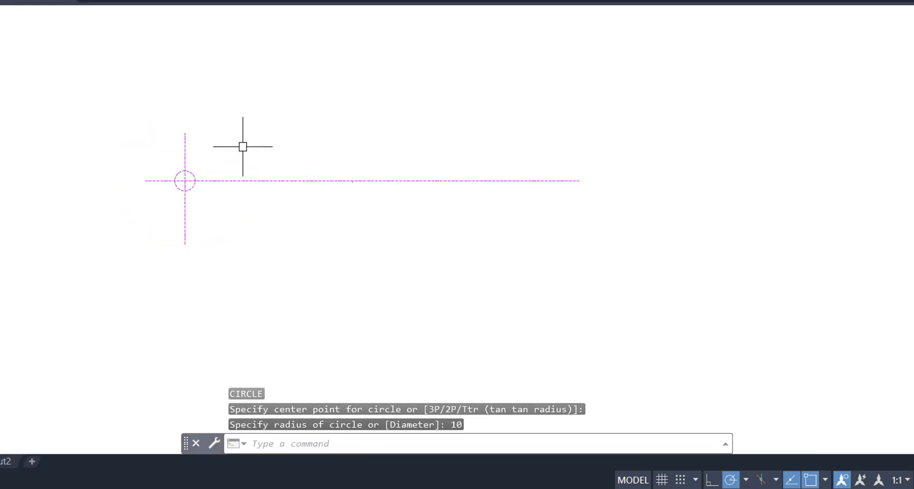
# Draw a concentric circle of diameter 35 around the radius 10 circle
pyautogui.scroll(2, 157, 198)
pyautogui.scroll(4, 157, 199)
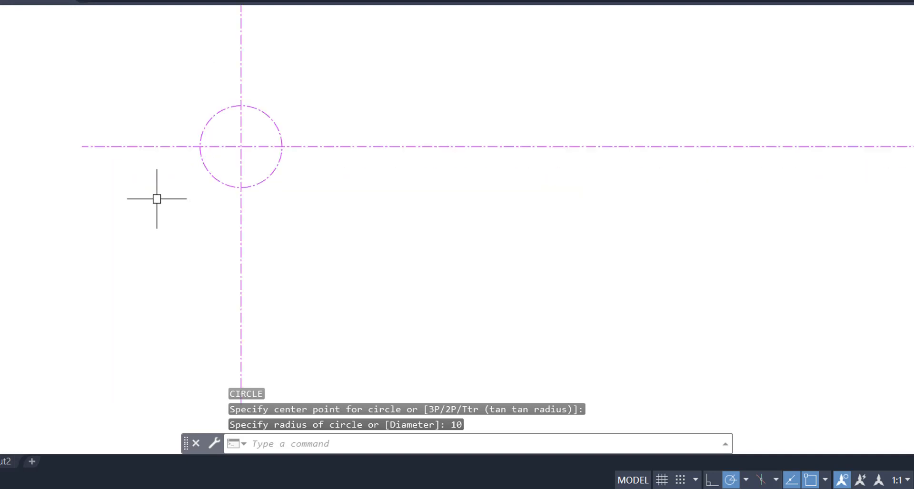
pyautogui.moveTo(194, 173); pyautogui.dragTo(179, 219, button='middle')
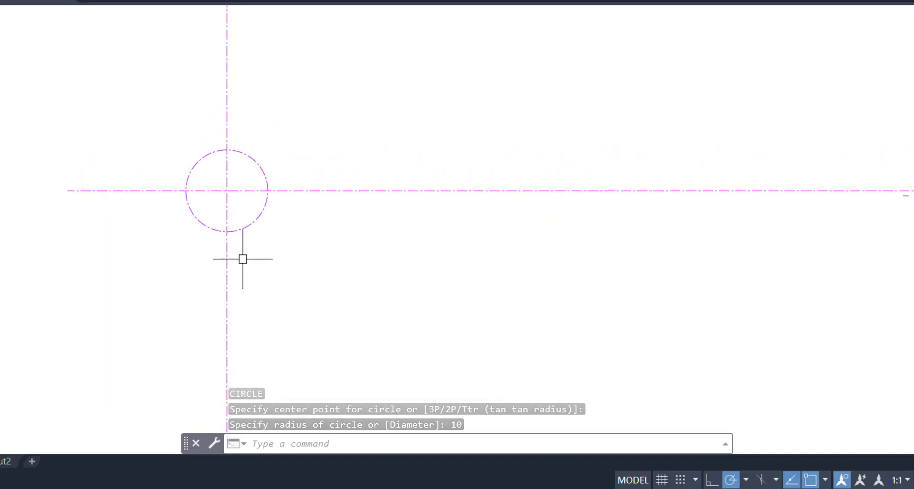
pyautogui.press('Return')
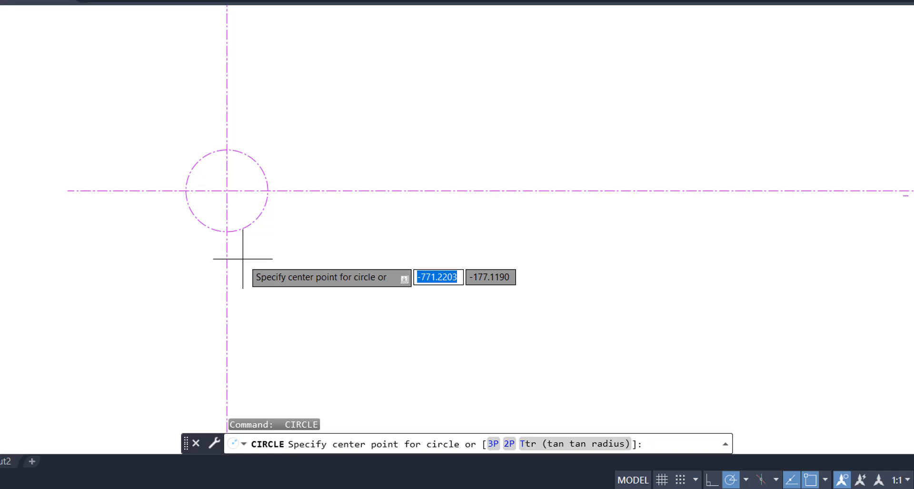
pyautogui.press('Escape')
pyautogui.press('Return')
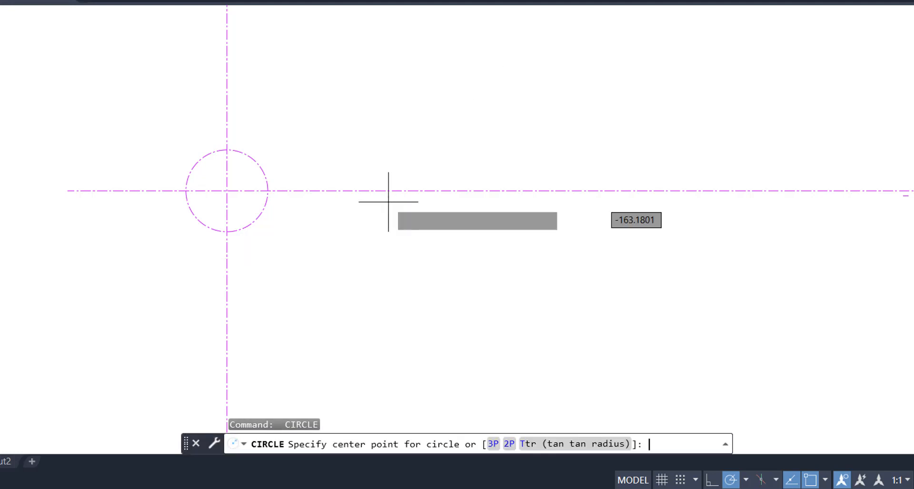
pyautogui.click(225, 188)
pyautogui.write('d')
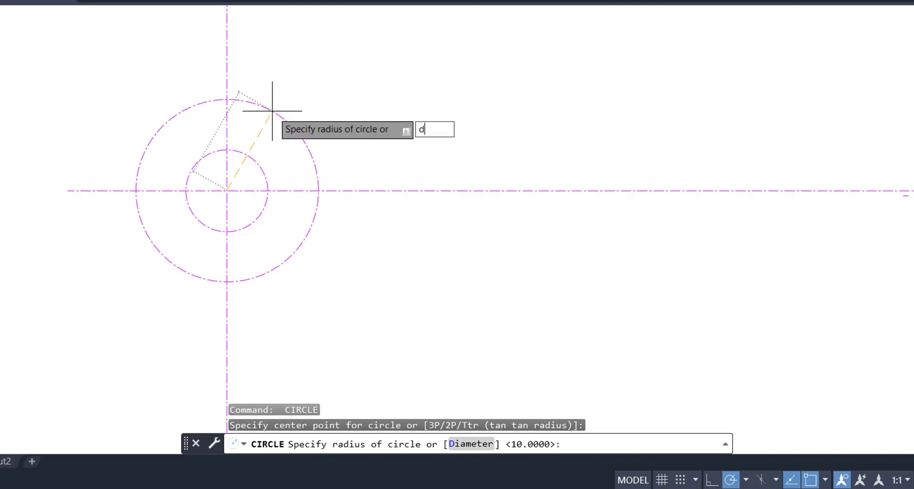
pyautogui.press('Return')
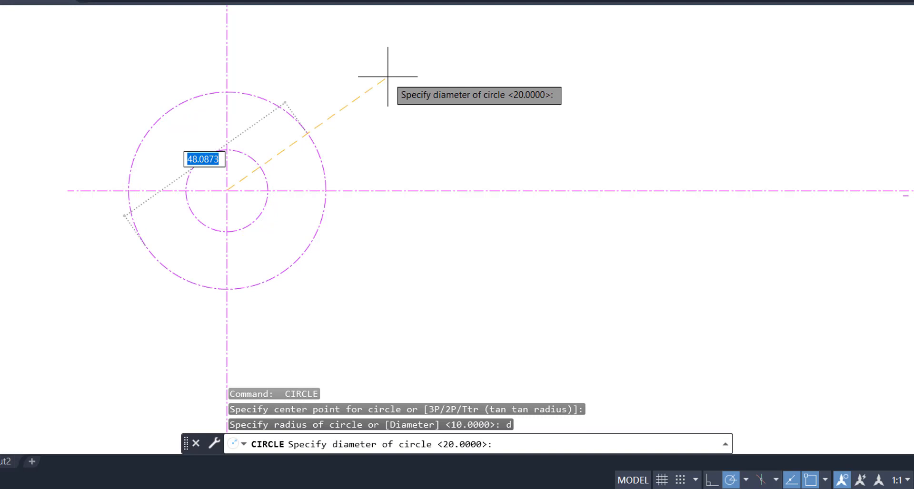
pyautogui.write('35')
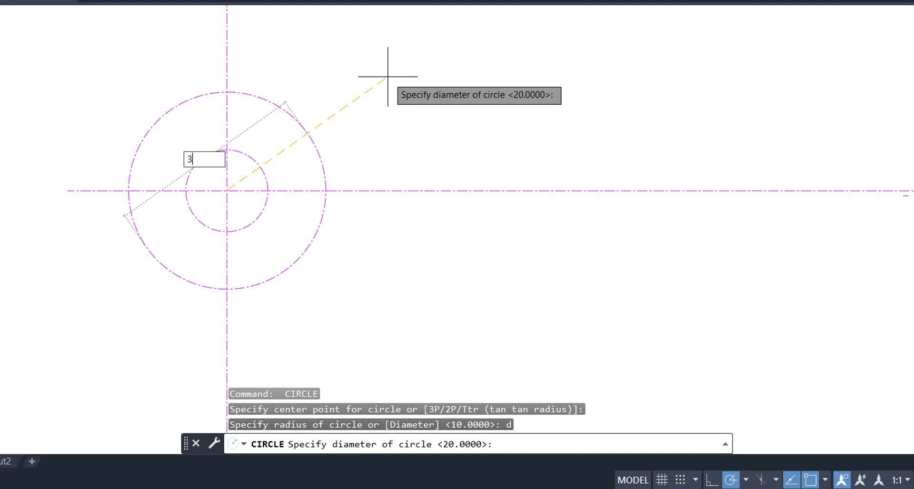
pyautogui.press('Return')
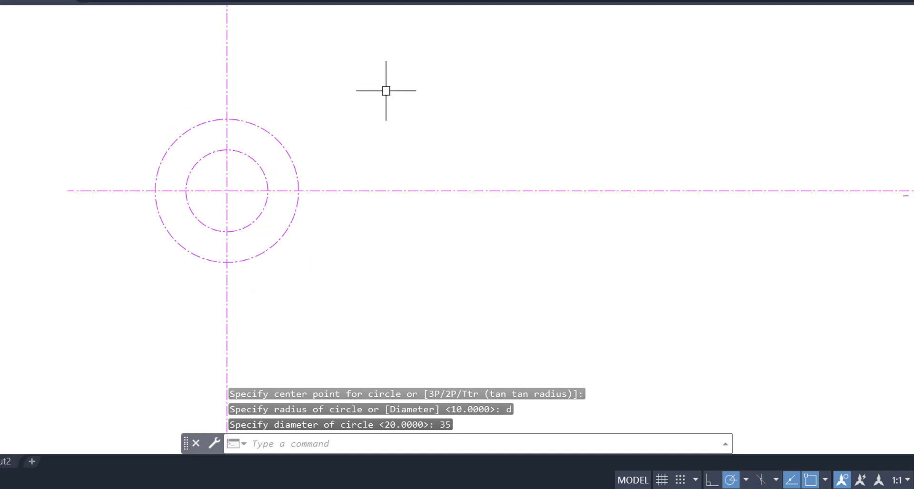
# Offset the vertical centreline 50 units to the right of the circles' centre
pyautogui.scroll(-2, 282, 86)
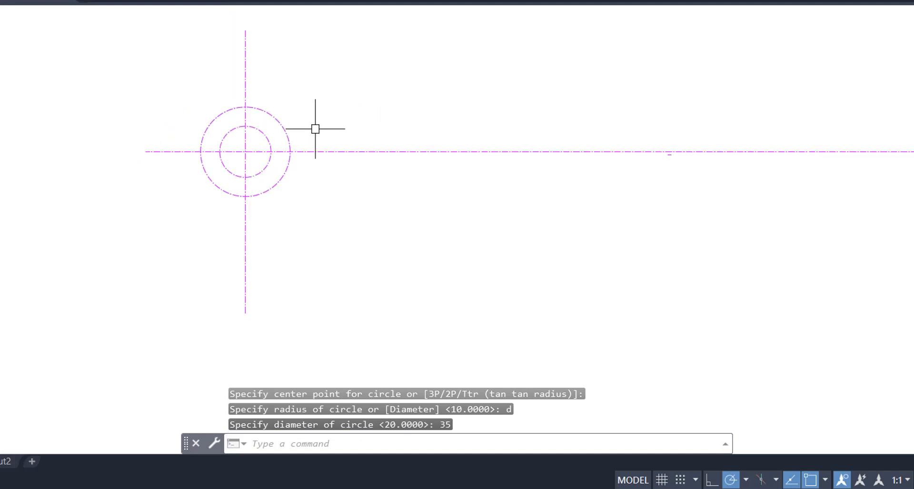
pyautogui.press('Escape')
pyautogui.press('Escape')
pyautogui.press('Escape')
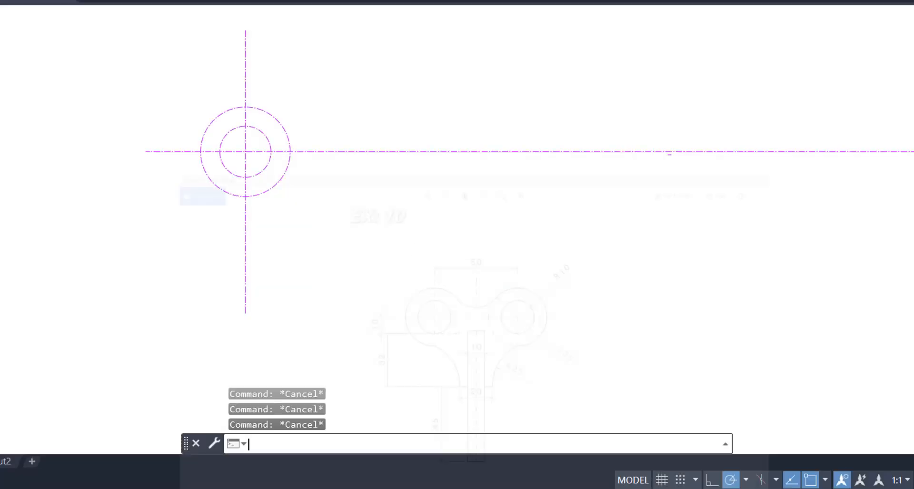
pyautogui.write('o')
pyautogui.press('Return')
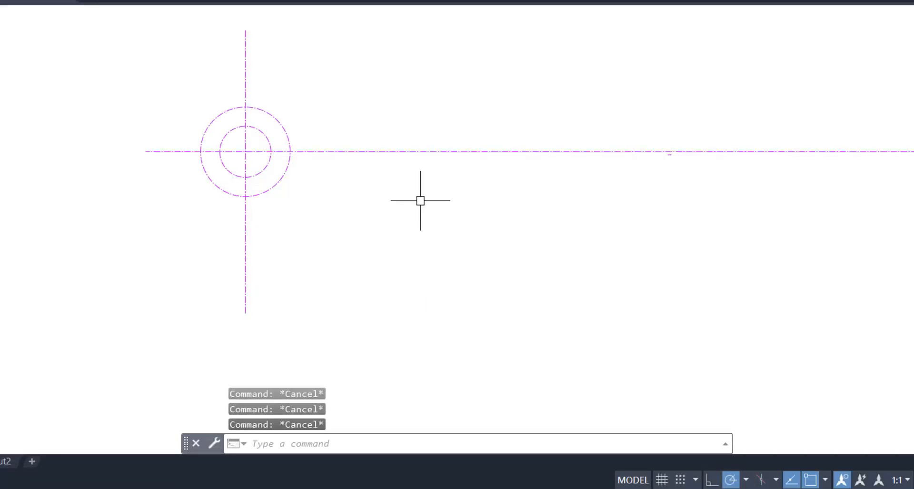
pyautogui.write('50')
pyautogui.press('Return')
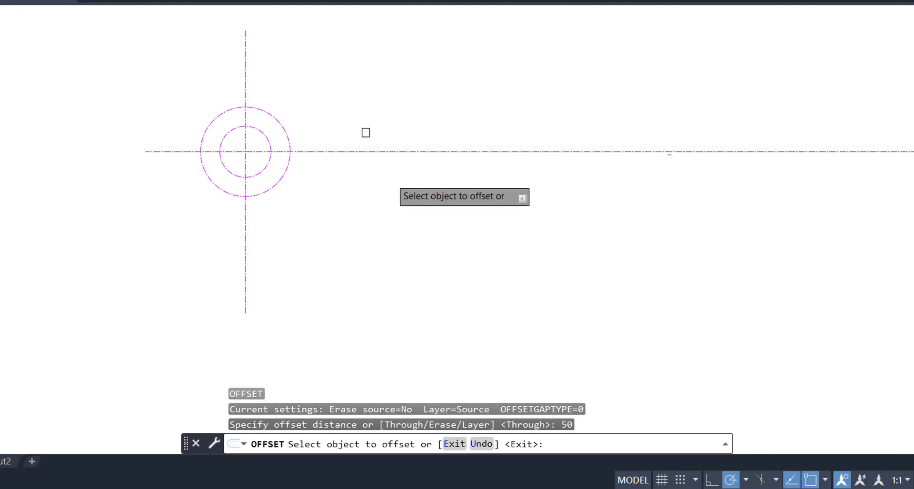
pyautogui.click(245, 69)
pyautogui.click(527, 85)
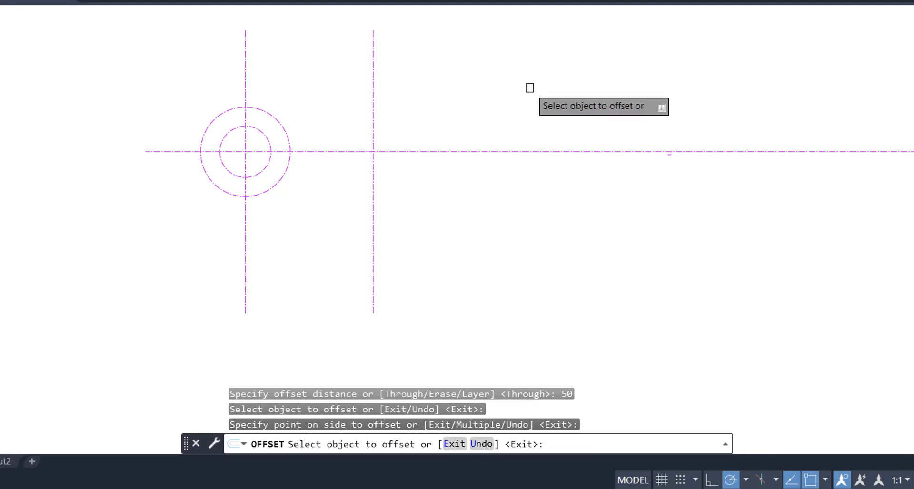
pyautogui.press('Escape')
pyautogui.press('Escape')
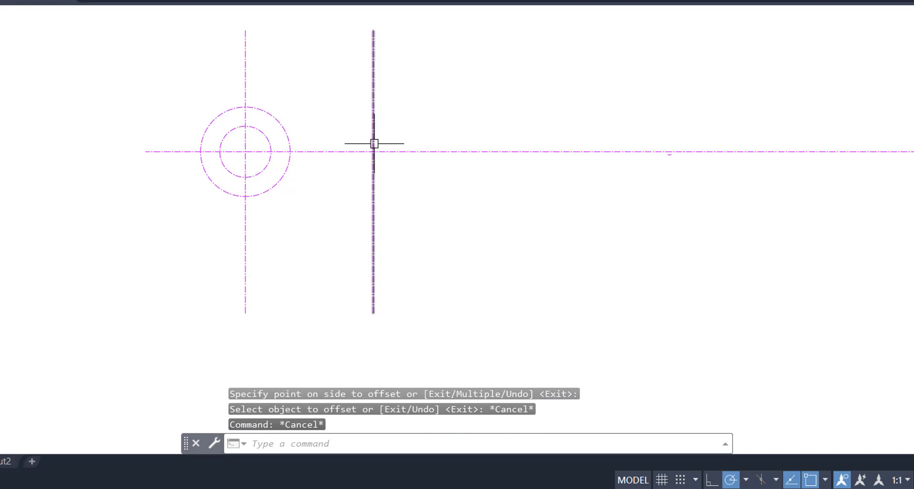
# Offset the right vertical centreline 25 units to the left to mark the middle axis
pyautogui.write('o')
pyautogui.press('Return')
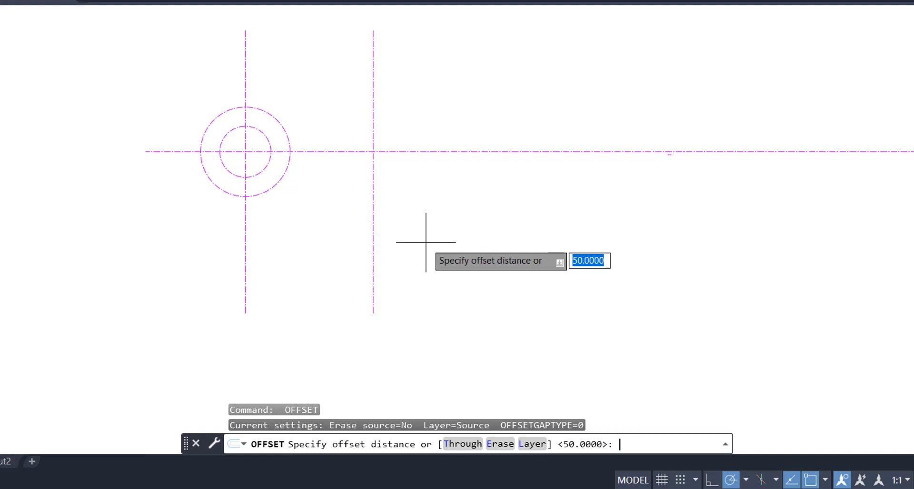
pyautogui.write('25')
pyautogui.press('Return')
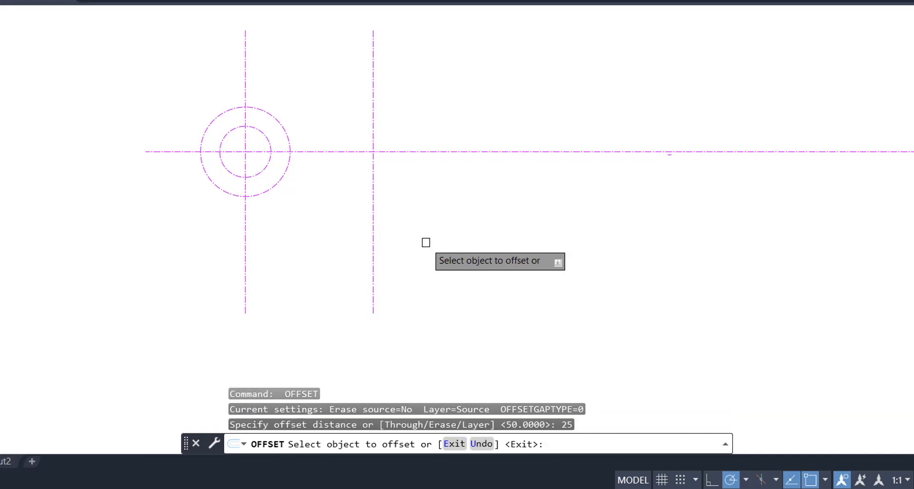
pyautogui.click(372, 57)
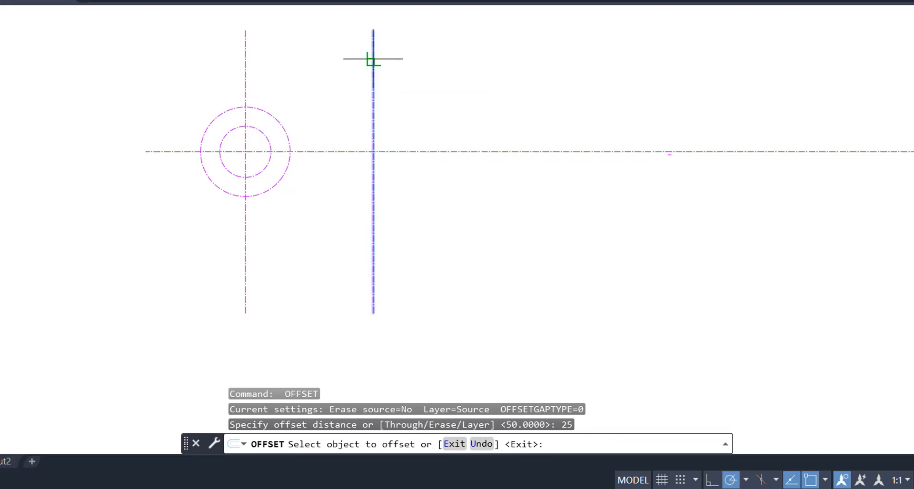
pyautogui.click(314, 73)
pyautogui.press('Escape')
pyautogui.press('Escape')
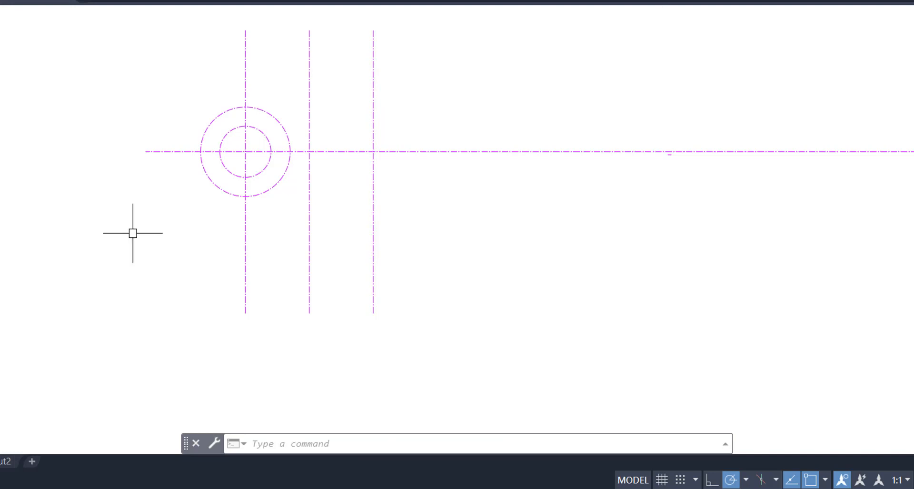
# Copy both concentric circles from their centre to the intersection of the right vertical and horizontal centrelines
pyautogui.click(183, 91)
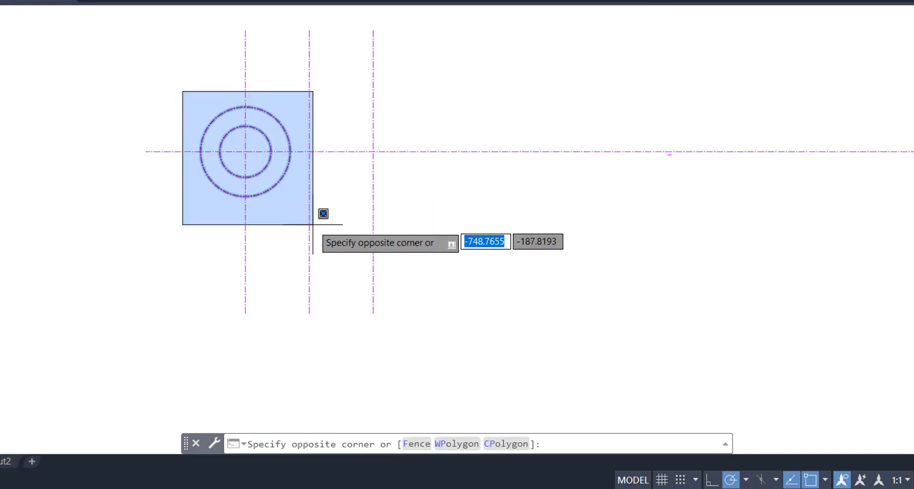
pyautogui.click(296, 229)
pyautogui.write('c')
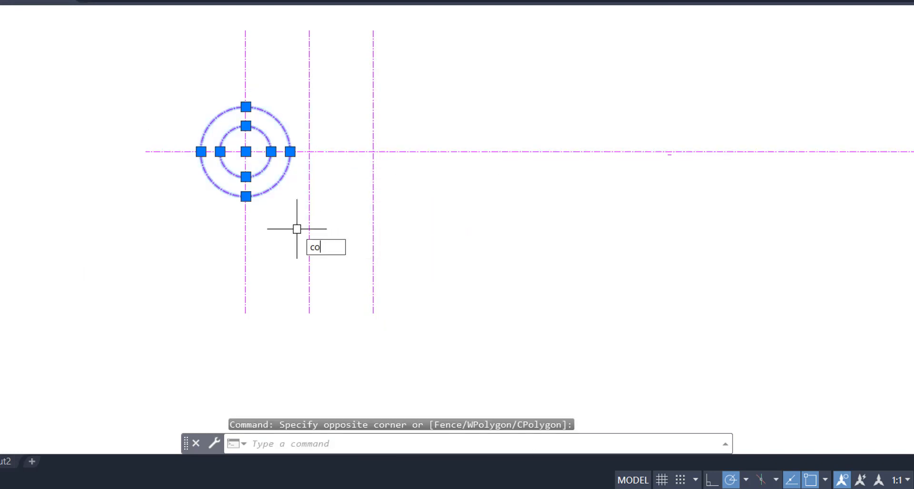
pyautogui.write('o')
pyautogui.press('Return')
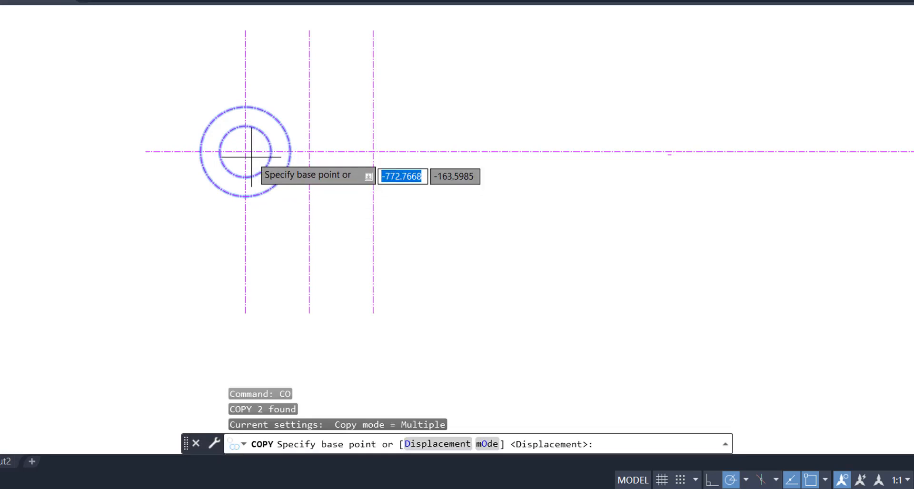
pyautogui.click(245, 151)
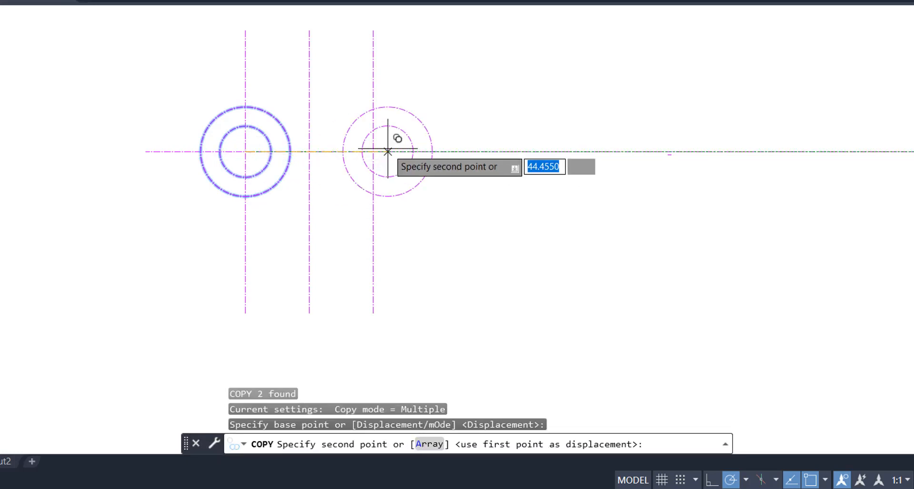
pyautogui.click(373, 152)
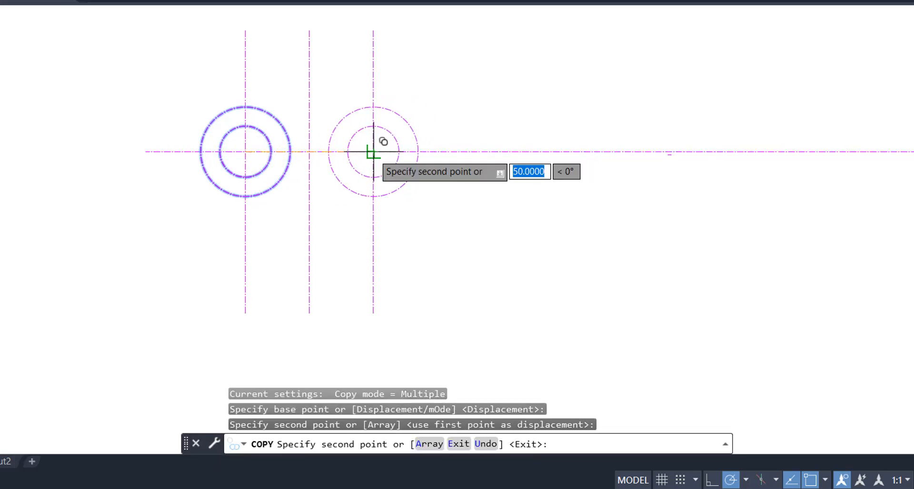
pyautogui.press('Escape')
pyautogui.moveTo(406, 248); pyautogui.dragTo(416, 159, button='middle')
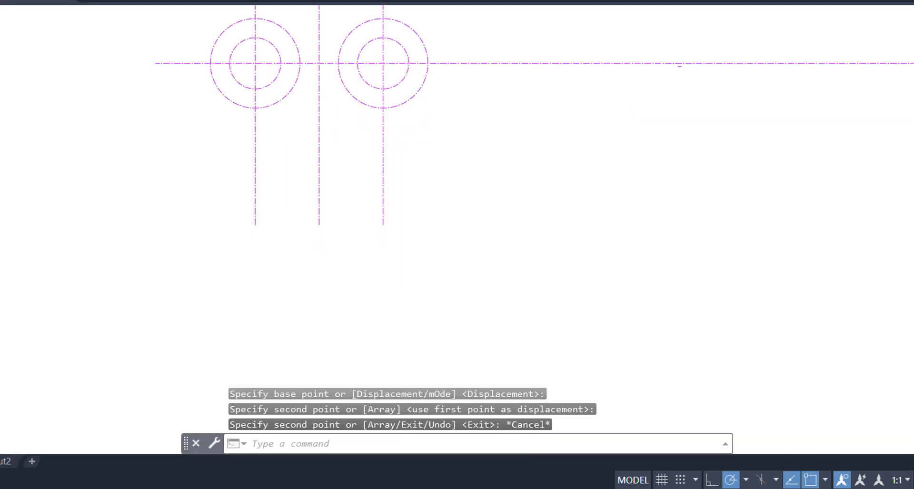
# Shorten the left and right vertical centrelines so their lower ends meet the bottoms of the outer circles
pyautogui.click(271, 207)
pyautogui.click(236, 239)
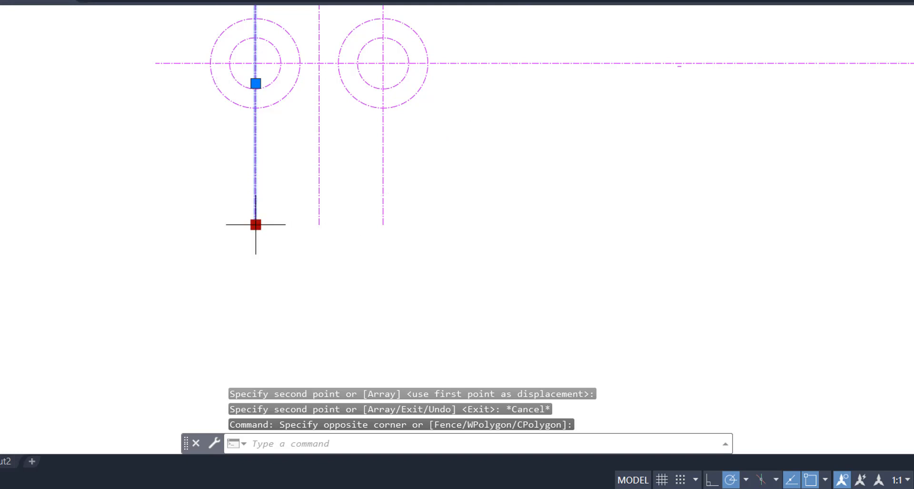
pyautogui.click(255, 224)
pyautogui.click(255, 108)
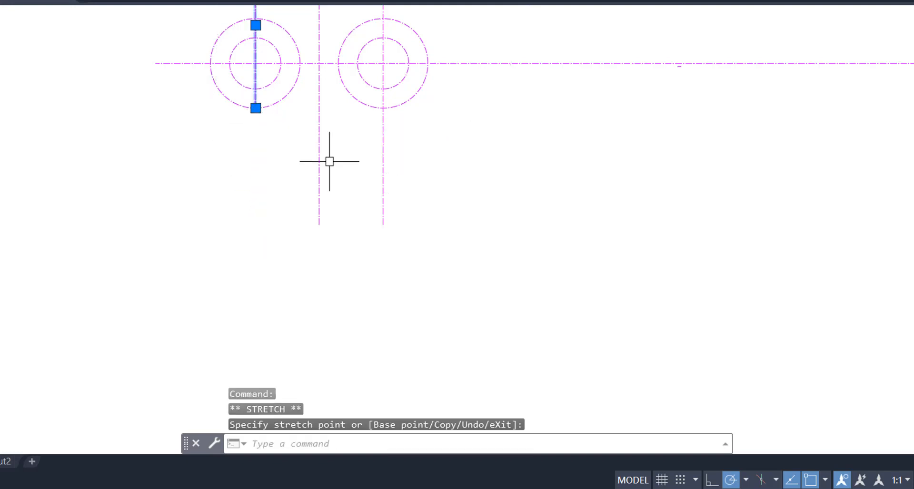
pyautogui.click(390, 184)
pyautogui.click(373, 219)
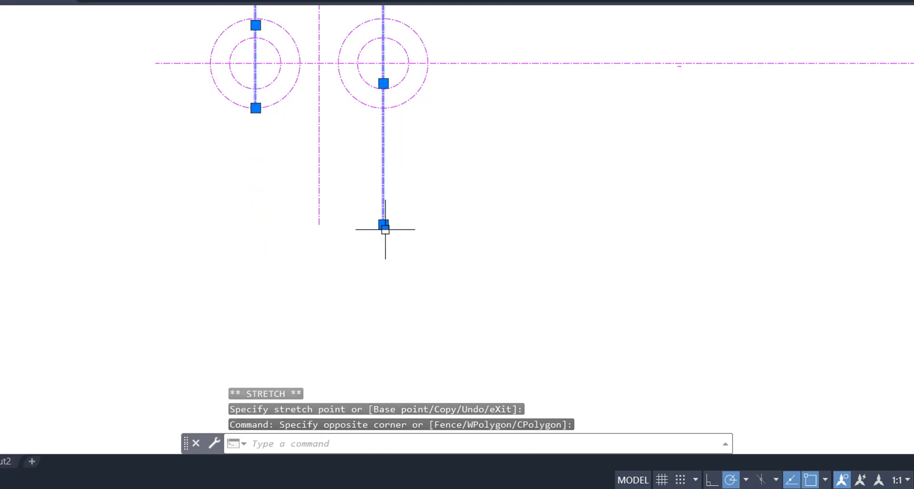
pyautogui.click(384, 225)
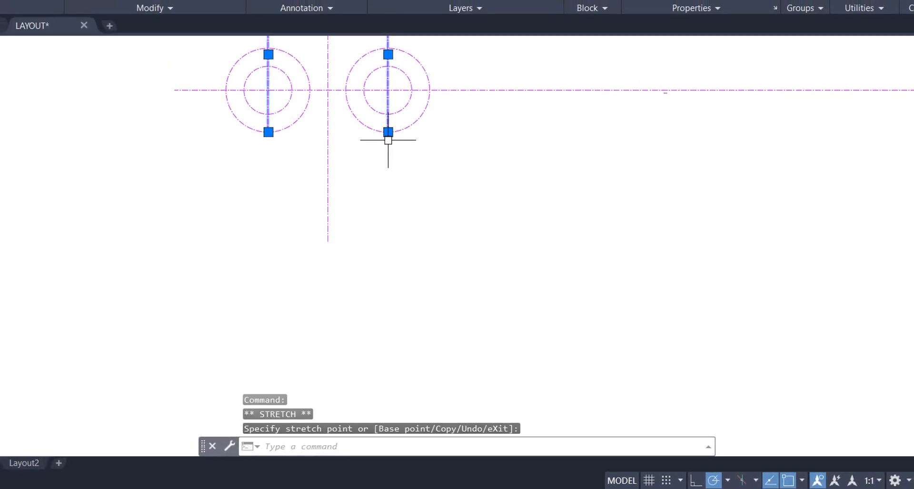
pyautogui.press('Escape')
# Stretch the lower end of the middle vertical axis straight down to lengthen it well below the circles
pyautogui.click(344, 185)
pyautogui.click(323, 240)
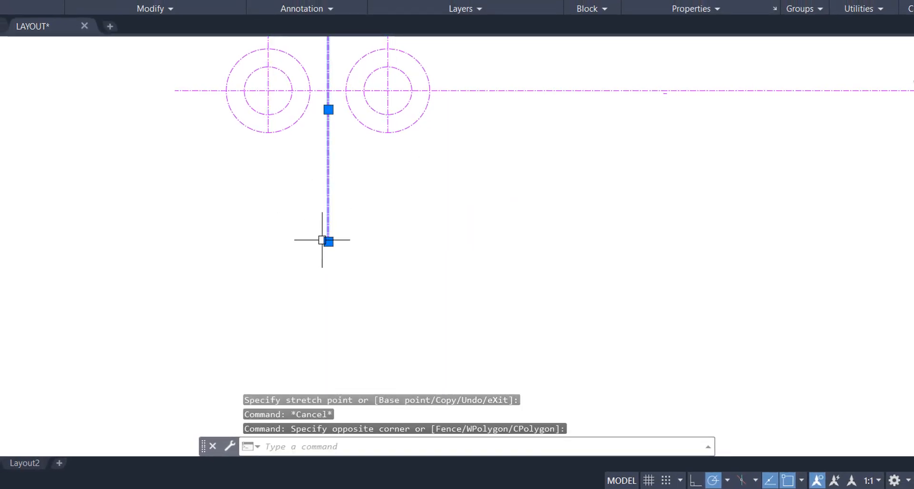
pyautogui.click(328, 241)
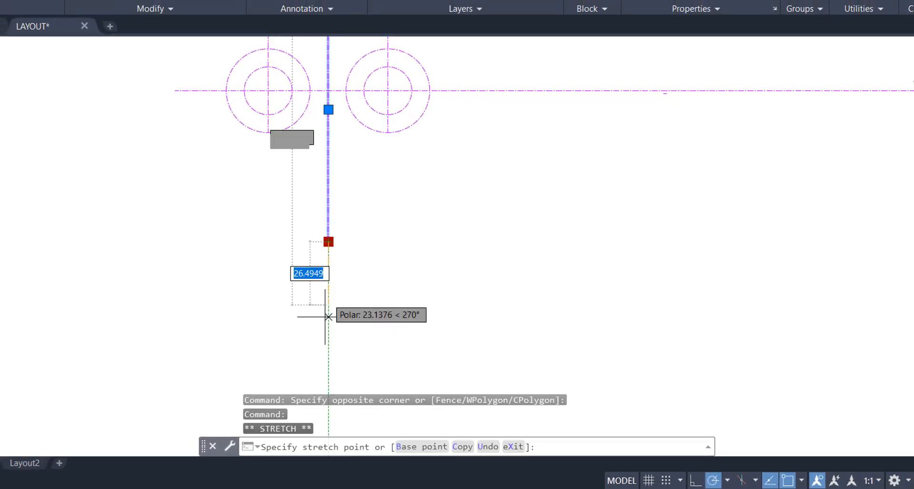
pyautogui.click(323, 343)
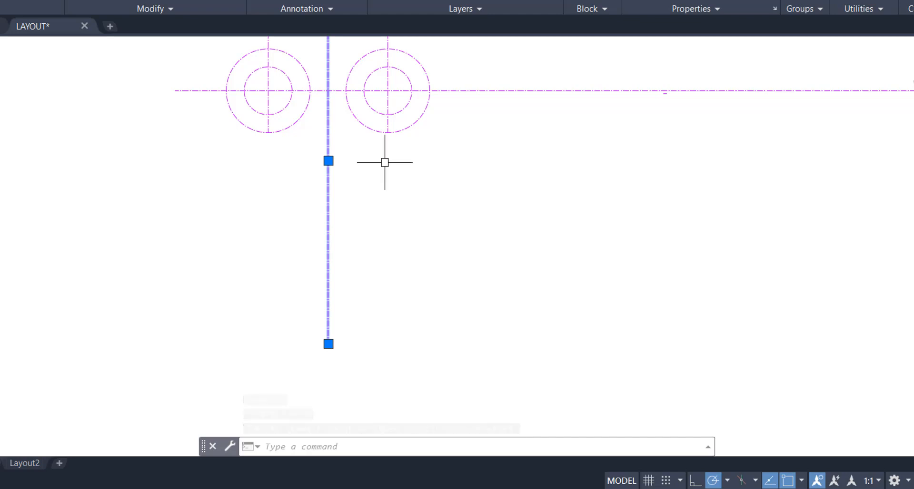
pyautogui.click(329, 161)
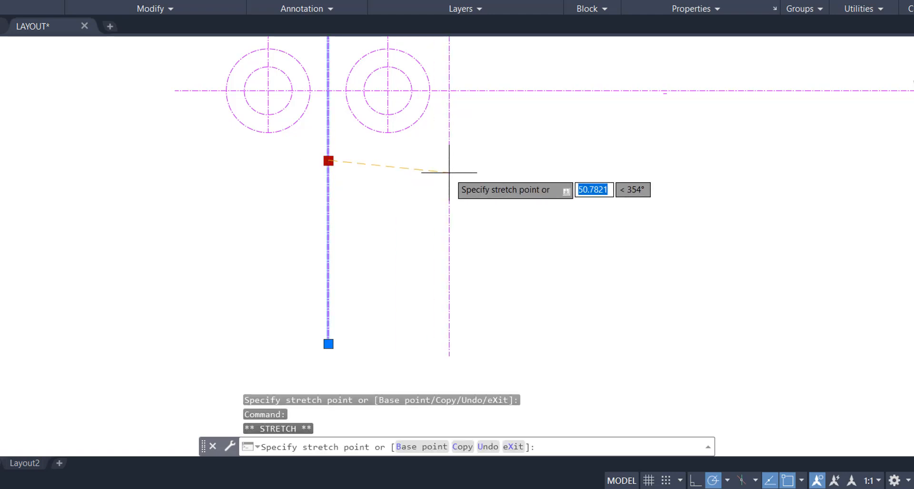
pyautogui.press('Escape')
pyautogui.press('Escape')
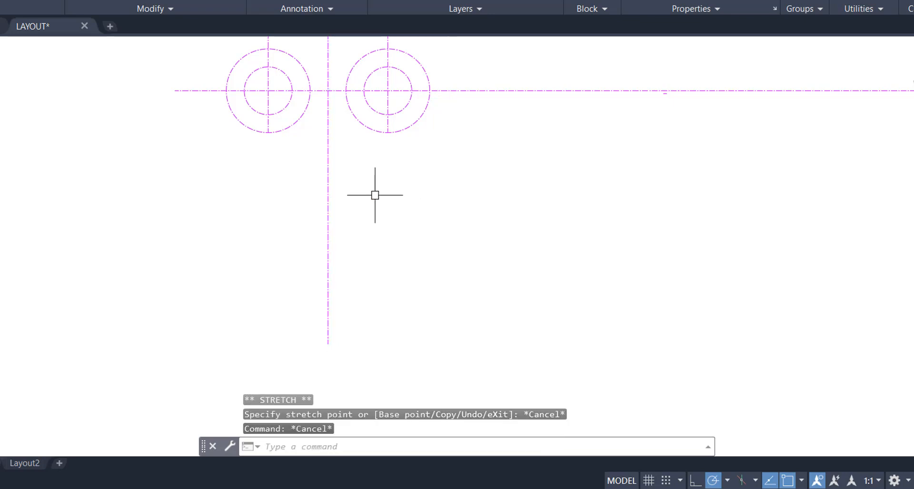
# Check the reference image and offset the horizontal centreline 10 units downward
pyautogui.scroll(-2, 360, 197)
pyautogui.moveTo(355, 204); pyautogui.dragTo(361, 201, button='middle')
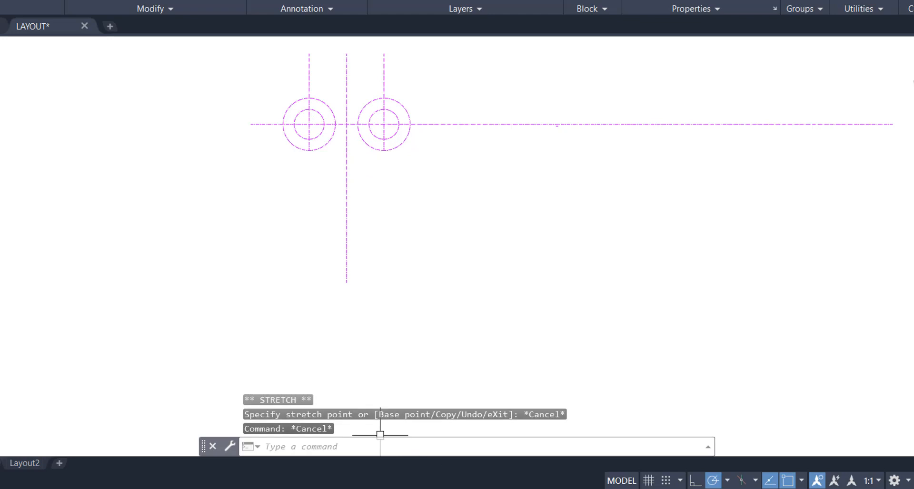
pyautogui.click(382, 488)
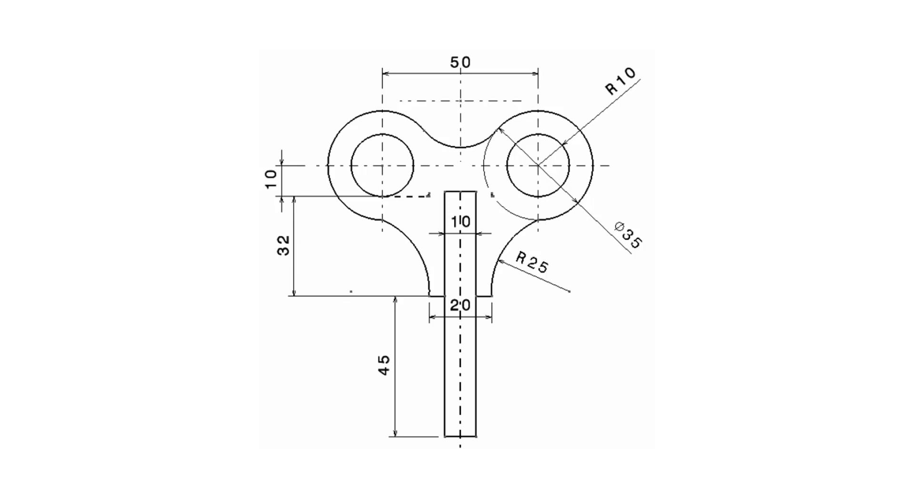
pyautogui.click(566, 488)
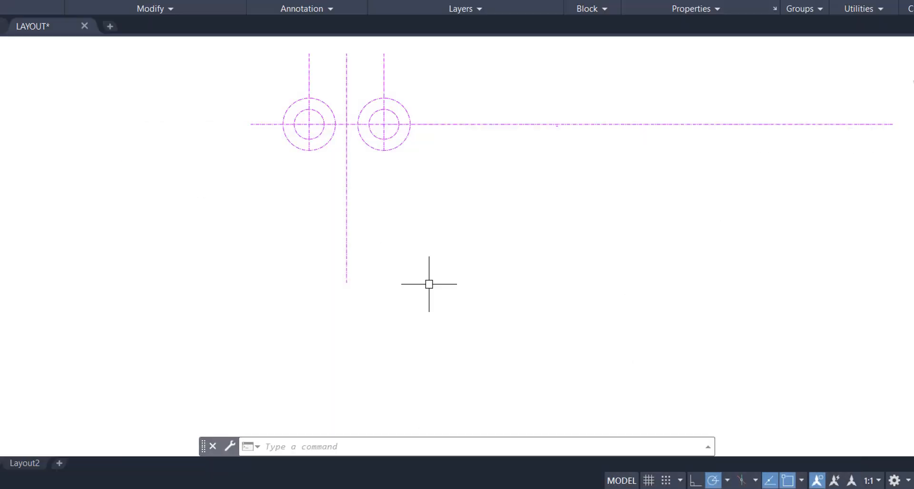
pyautogui.press('Escape')
pyautogui.press('Escape')
pyautogui.press('Escape')
pyautogui.write('o')
pyautogui.press('Return')
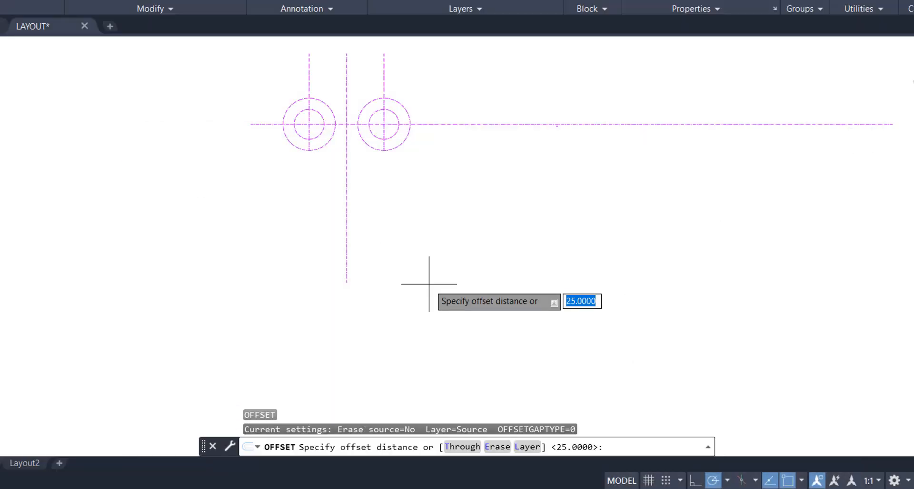
pyautogui.write('10')
pyautogui.press('Return')
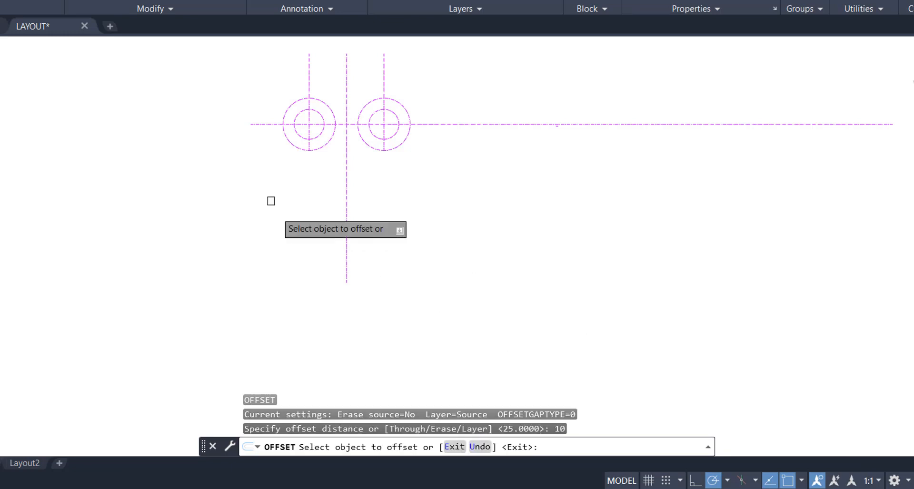
pyautogui.click(261, 124)
pyautogui.click(258, 161)
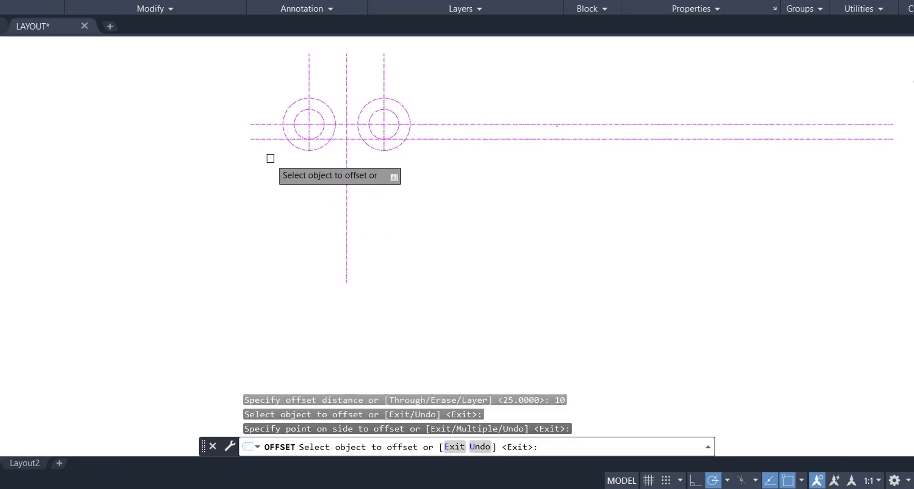
pyautogui.press('Return')
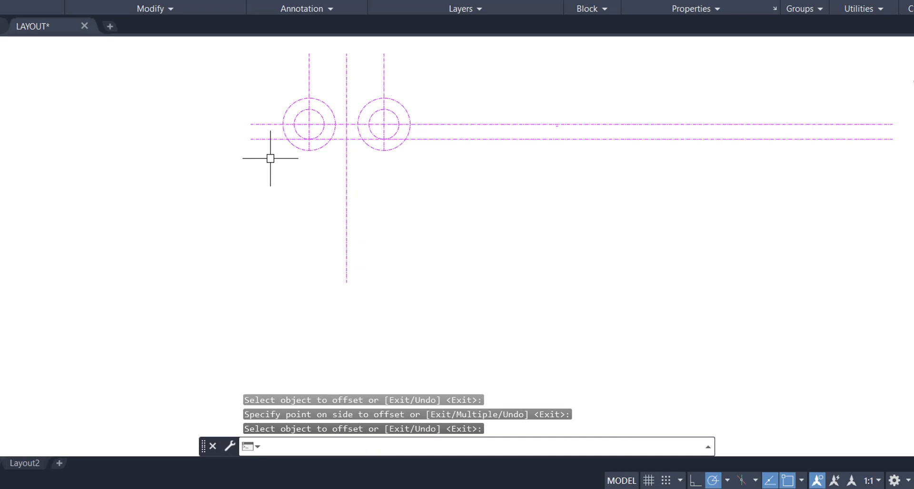
# Offset the lower horizontal line, tangent to the inner circles, 32 units downward to mark the wing's base
pyautogui.press('Return')
pyautogui.write('32')
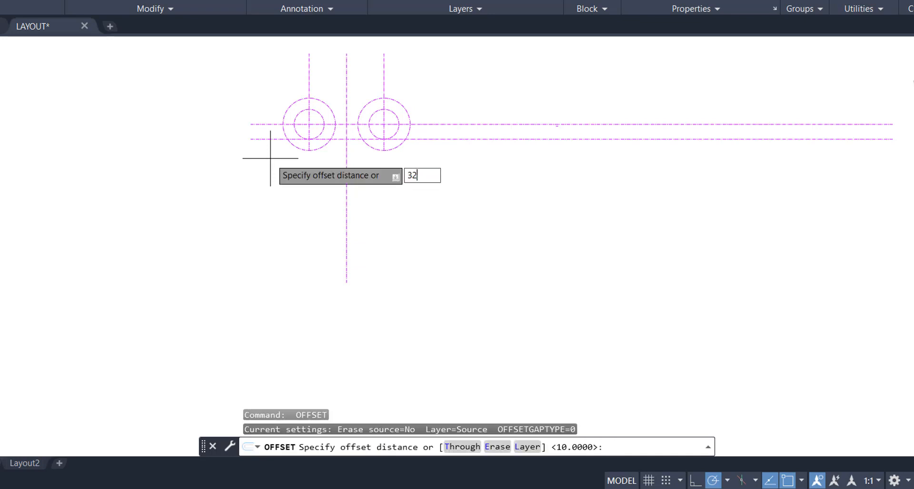
pyautogui.press('Return')
pyautogui.click(270, 139)
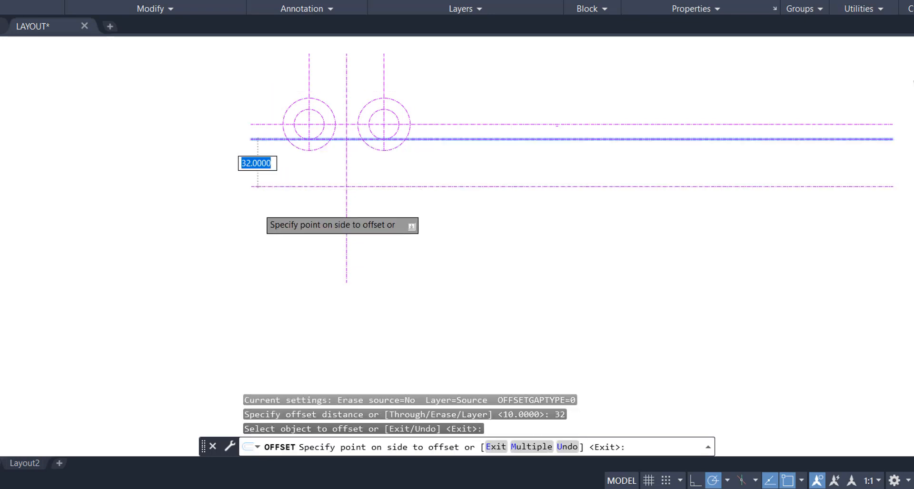
pyautogui.click(335, 281)
pyautogui.press('Return')
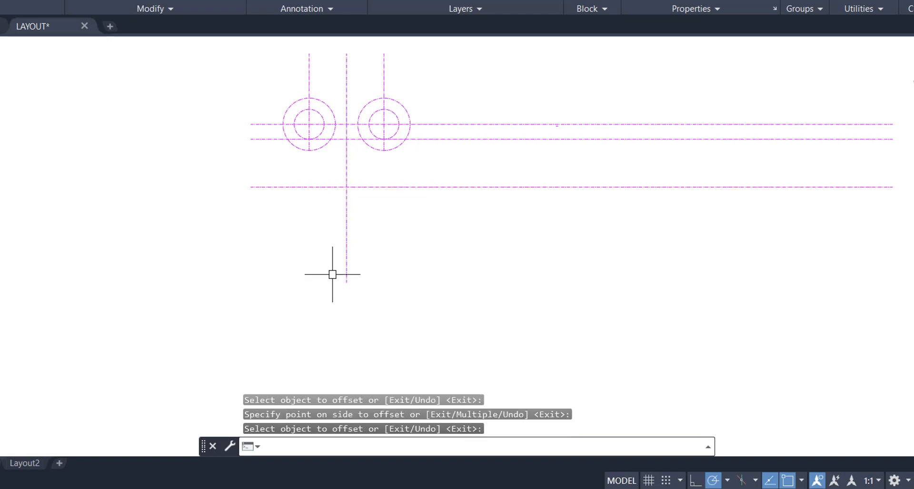
# Offset the wing's base line 45 units downward to mark the end of the stem
pyautogui.press('Return')
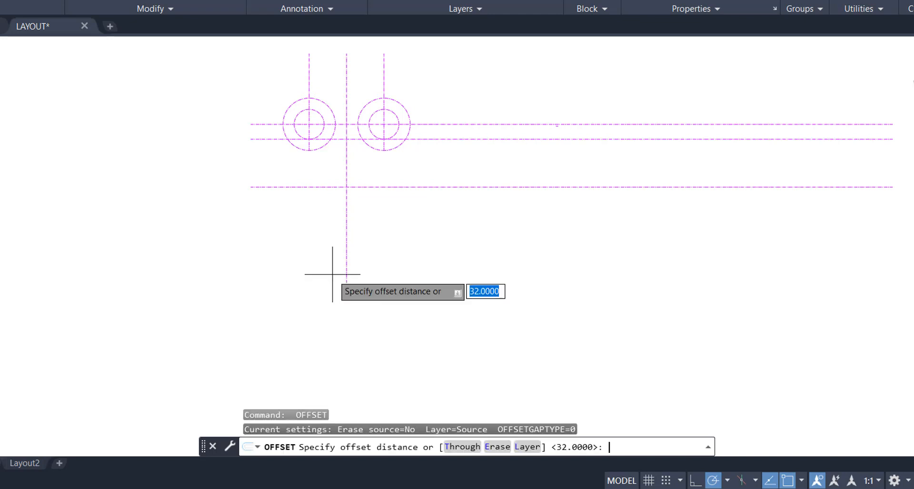
pyautogui.write('45')
pyautogui.press('Return')
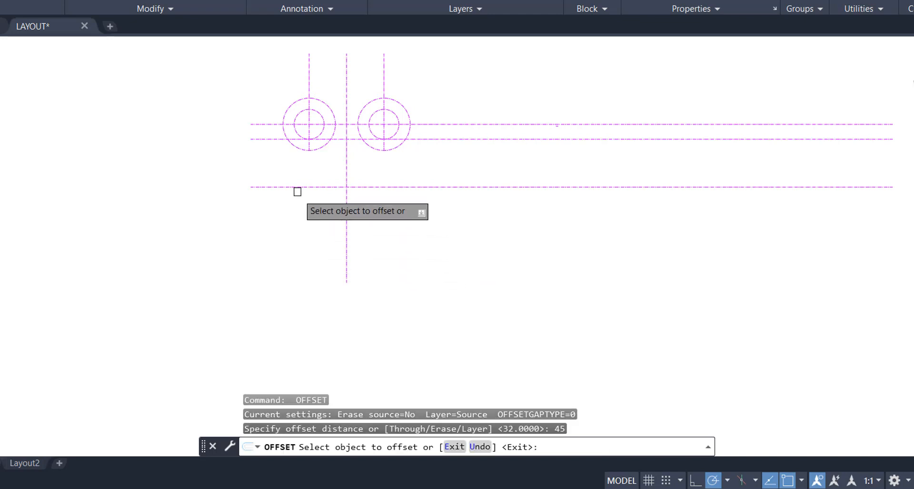
pyautogui.click(291, 187)
pyautogui.click(286, 281)
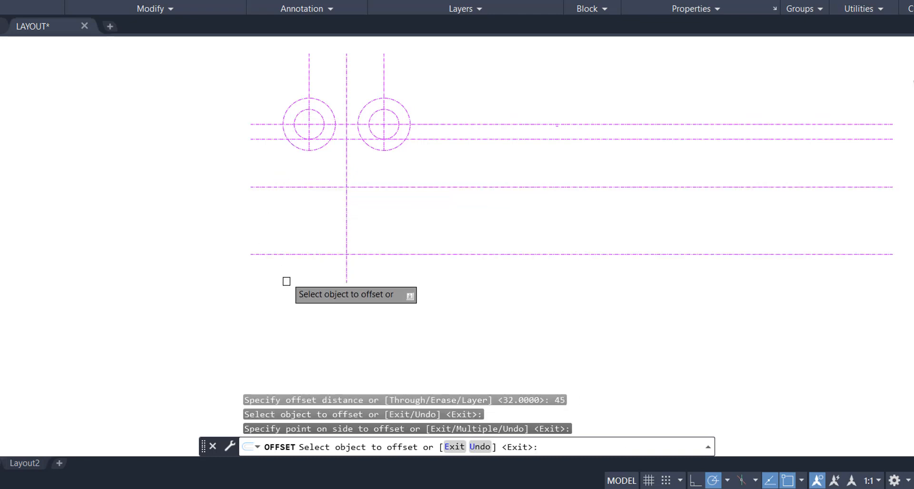
pyautogui.press('Escape')
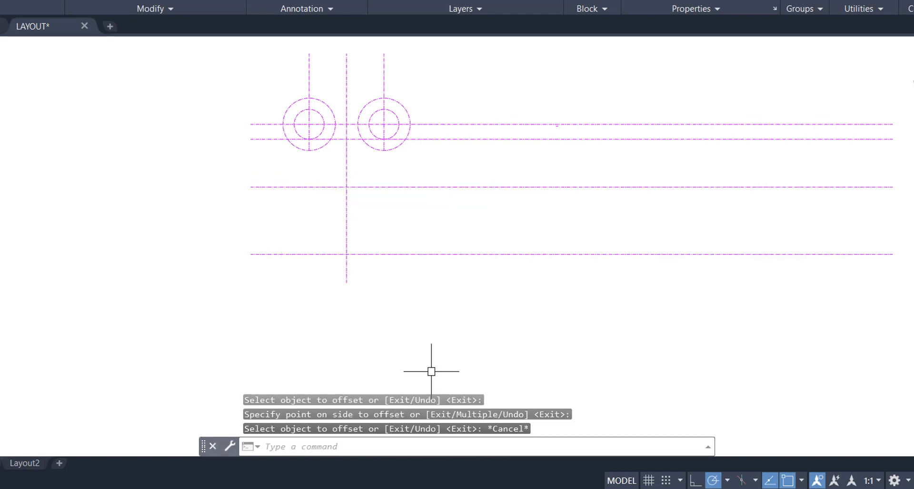
# Examine the reference image for the widths of the stem and the wing's base
pyautogui.hotkey('alt', 'Tab')
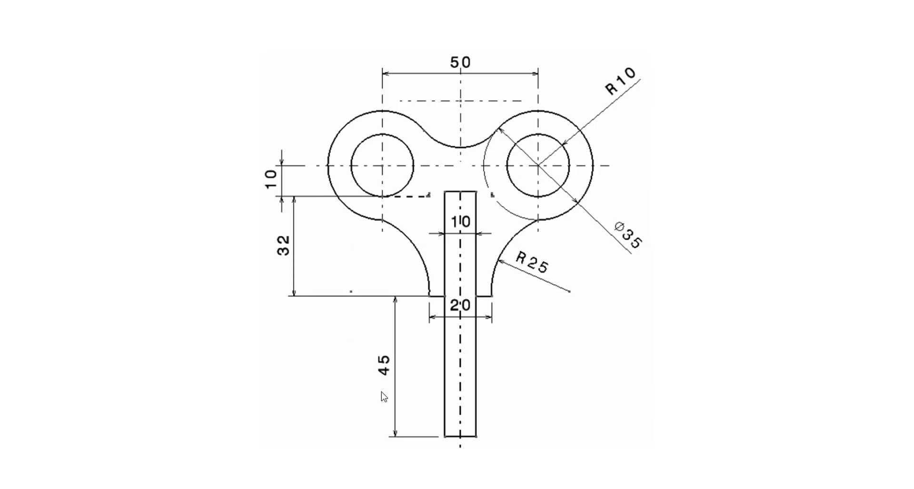
pyautogui.hotkey('alt', 'Tab')
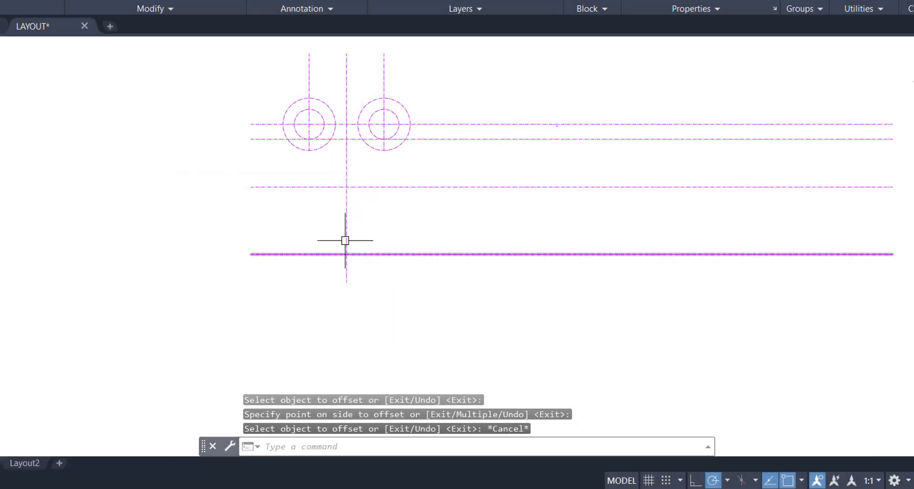
pyautogui.scroll(2, 300, 164)
pyautogui.press('Escape')
pyautogui.press('Escape')
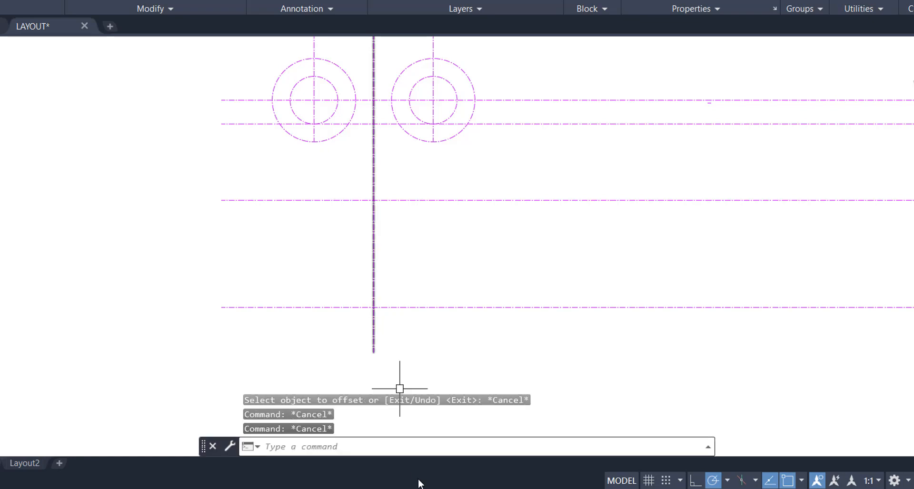
pyautogui.hotkey('alt', 'Tab')
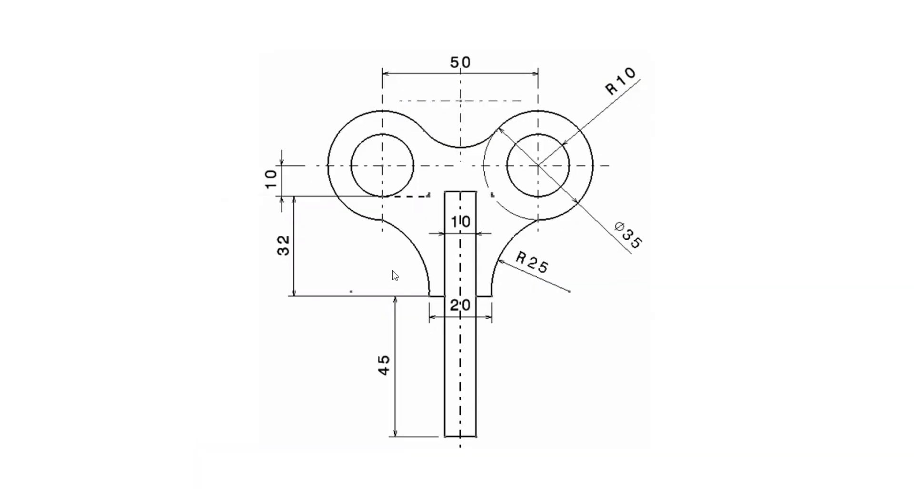
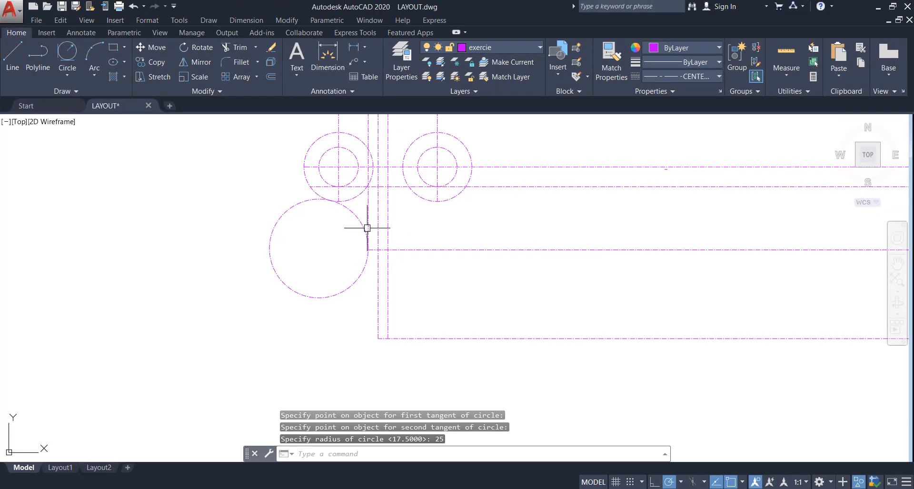
# Trim the radius 25 circle to the arc joining the left outer circle to the base line, and remove that outer circle's segment inside the wing
pyautogui.press('Escape')
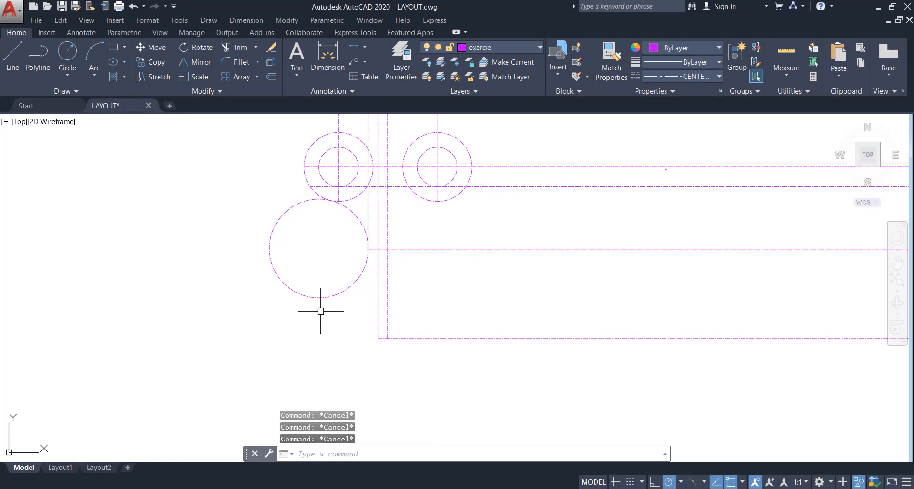
pyautogui.write('tr')
pyautogui.press('Return')
pyautogui.press('Return')
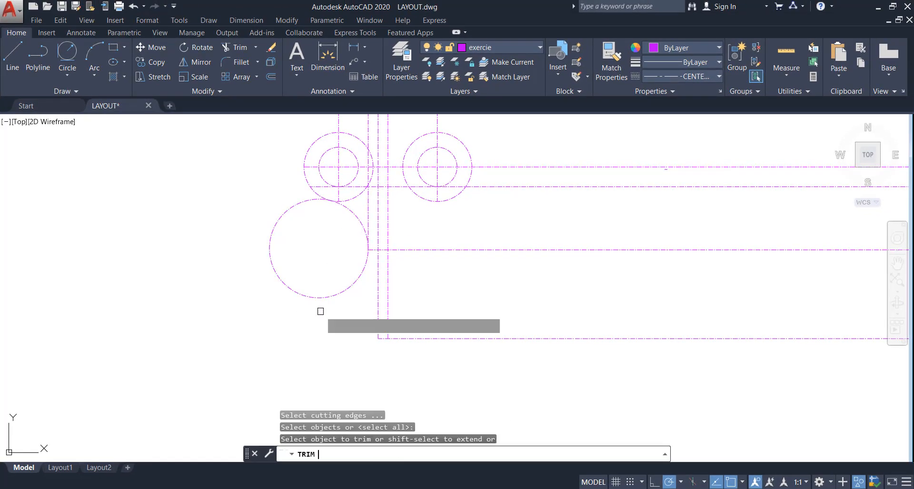
pyautogui.click(286, 250)
pyautogui.click(243, 291)
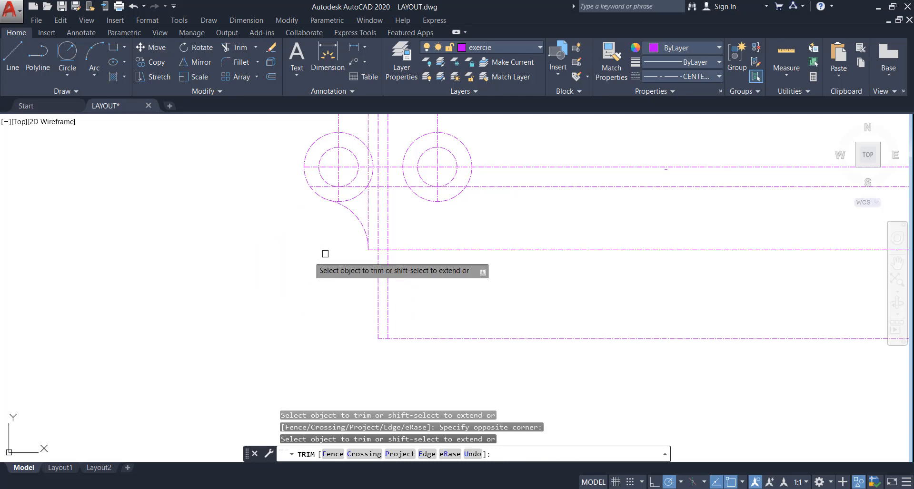
pyautogui.scroll(2, 353, 199)
pyautogui.scroll(3, 352, 198)
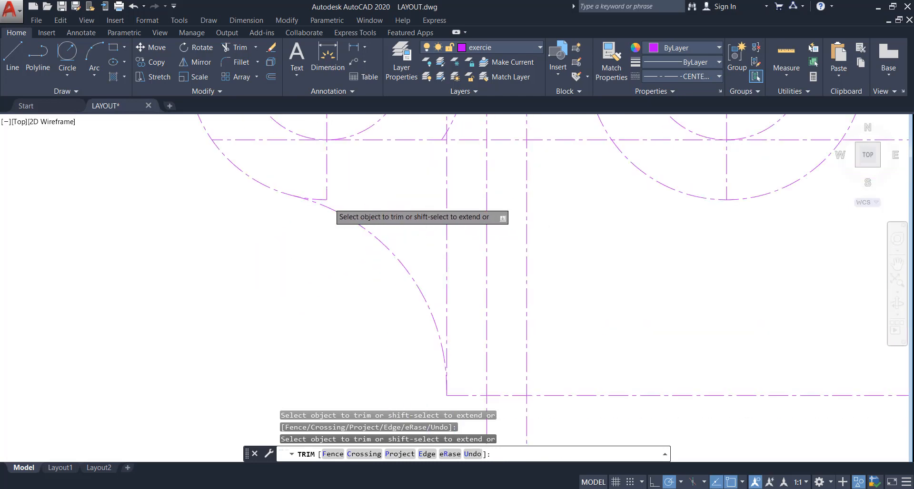
pyautogui.scroll(-5, 352, 228)
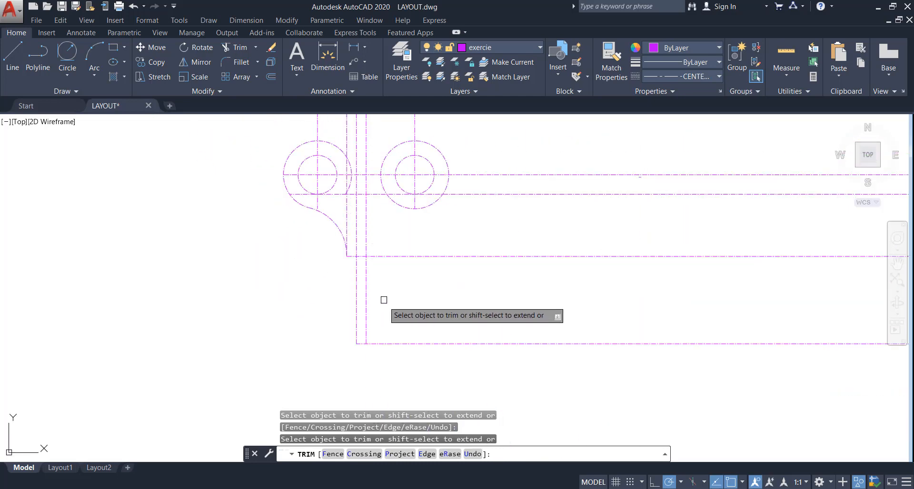
pyautogui.moveTo(381, 299)
pyautogui.mouseDown(button='middle')
pyautogui.moveTo(445, 347)
pyautogui.moveTo(455, 349)
pyautogui.moveTo(455, 337)
pyautogui.mouseUp(button='middle')
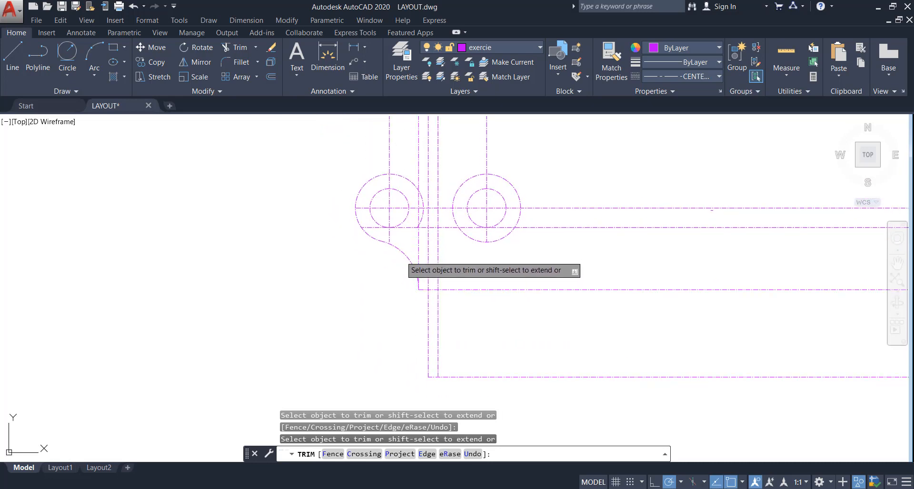
pyautogui.press('Escape')
# Mirror the left radius 25 arc about the vertical centre line to form the wing's right side, keeping the original arc
pyautogui.click(404, 250)
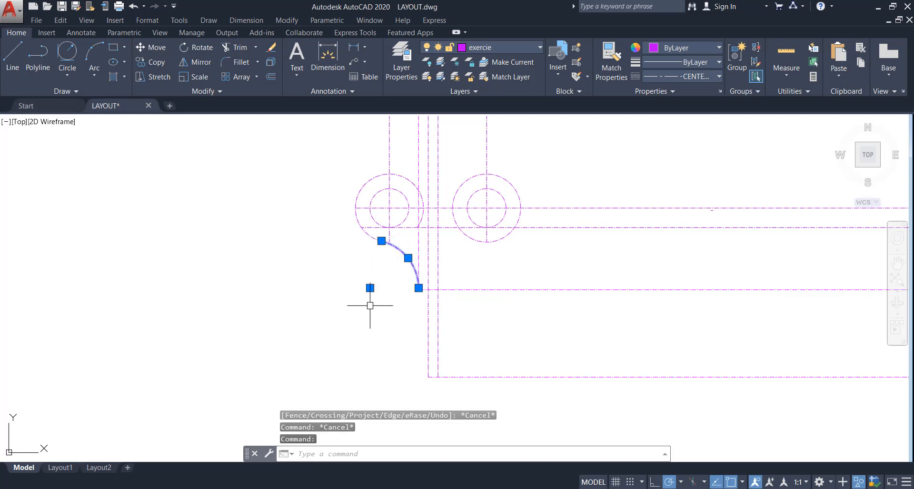
pyautogui.write('mi')
pyautogui.press('Return')
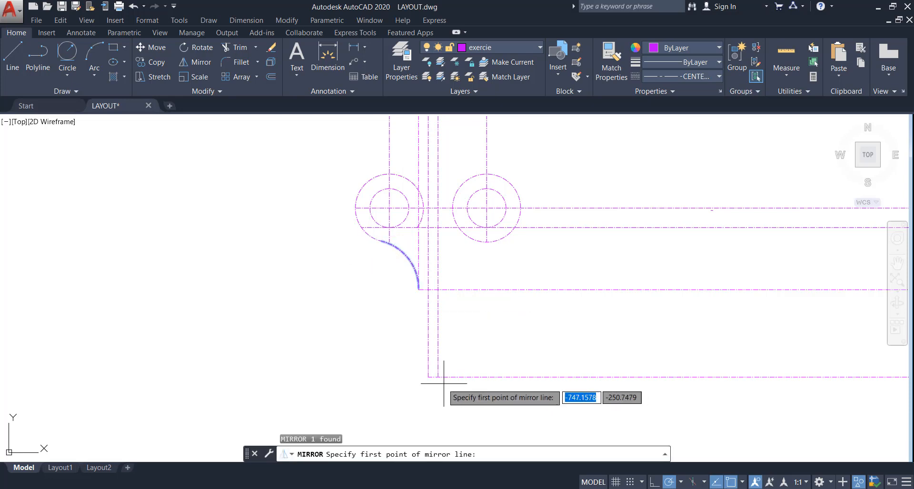
pyautogui.click(438, 377)
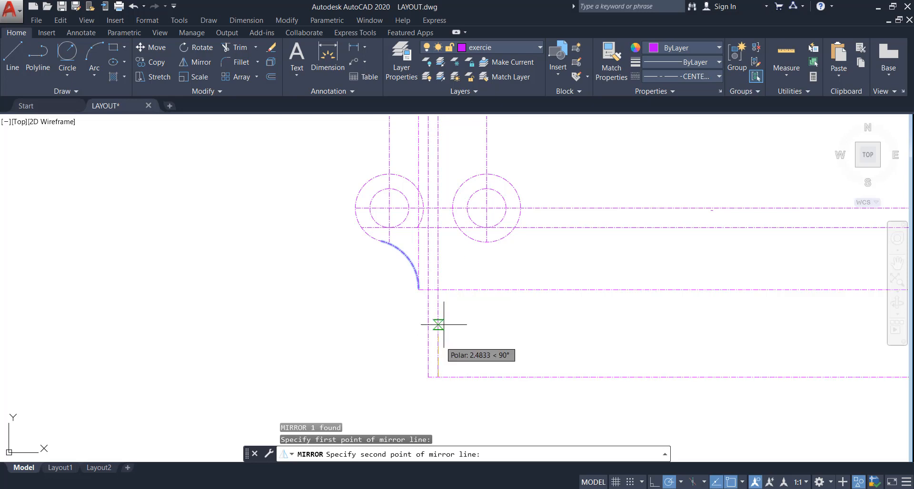
pyautogui.click(438, 287)
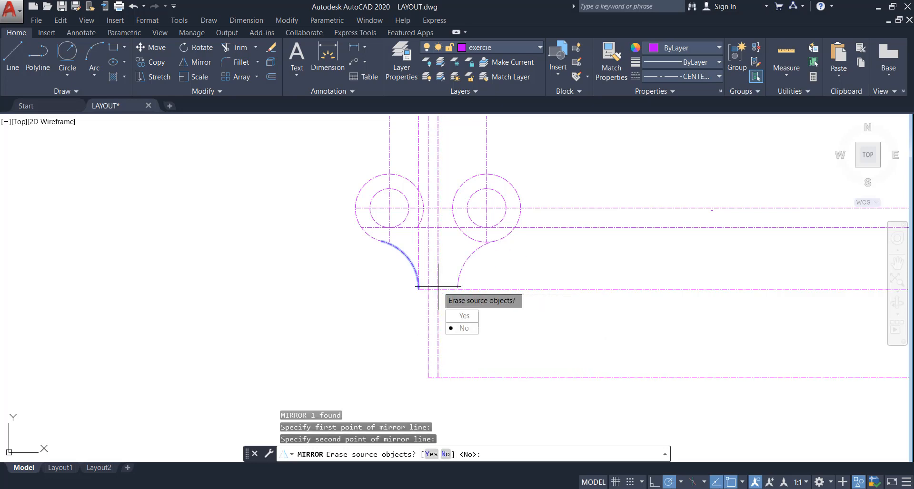
pyautogui.rightClick(145, 198)
pyautogui.click(162, 202)
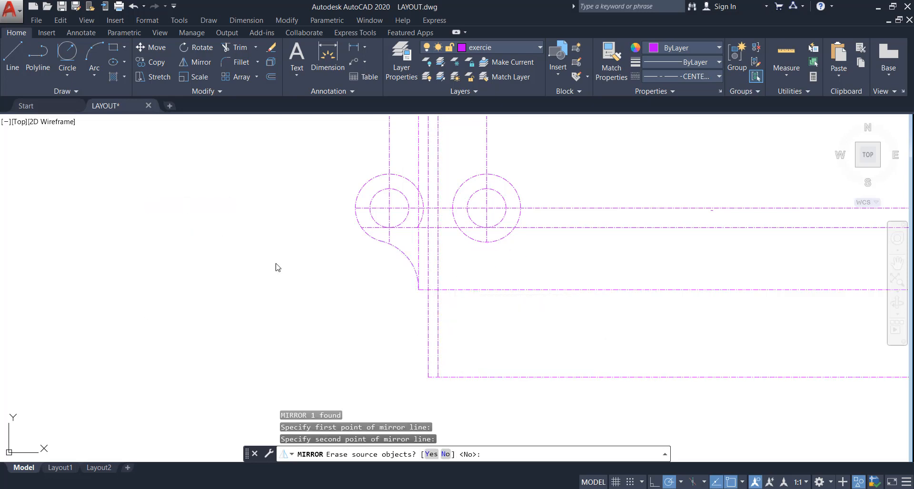
pyautogui.press('Escape')
pyautogui.press('Escape')
pyautogui.press('Escape')
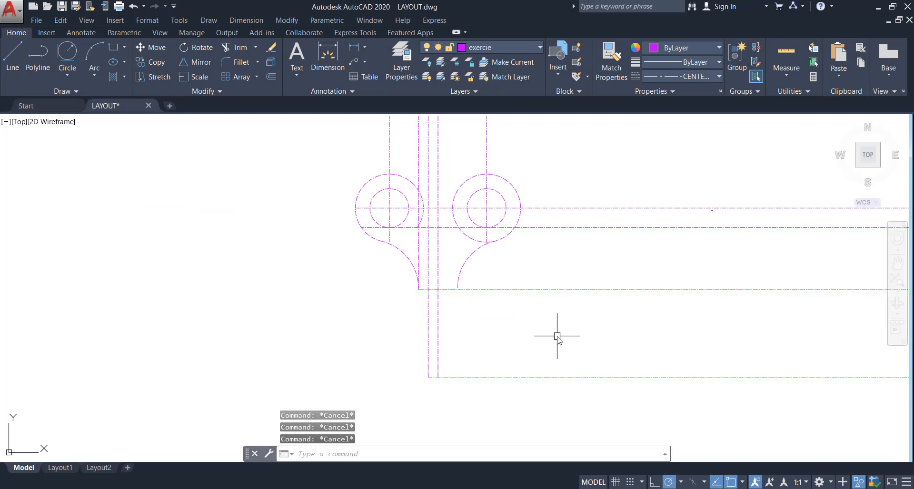
# Trim the base line right of the centre line, the horizontal lines beyond the right outer circle, and the vertical lines extending above the wing
pyautogui.press('Return')
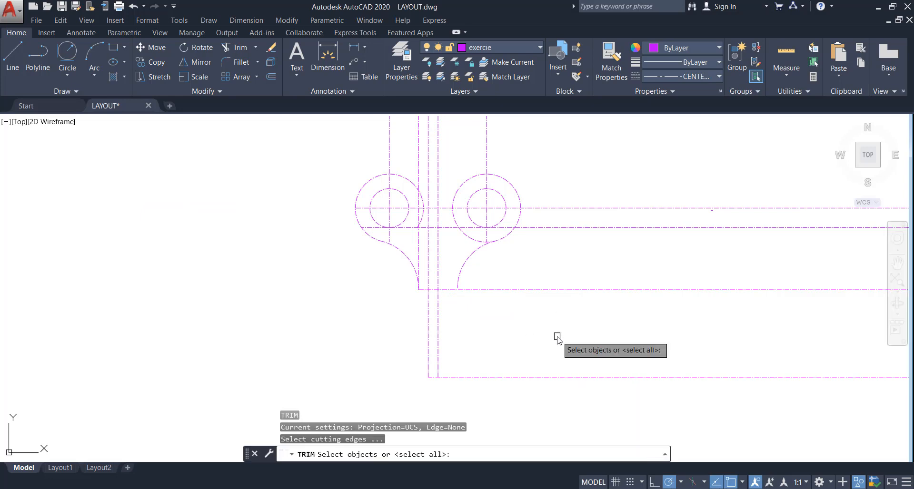
pyautogui.press('Return')
pyautogui.click(541, 288)
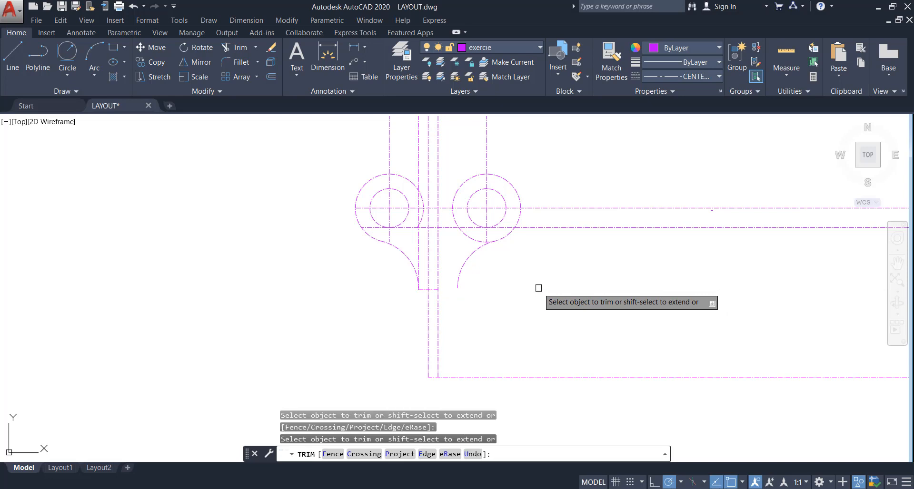
pyautogui.click(597, 181)
pyautogui.click(549, 270)
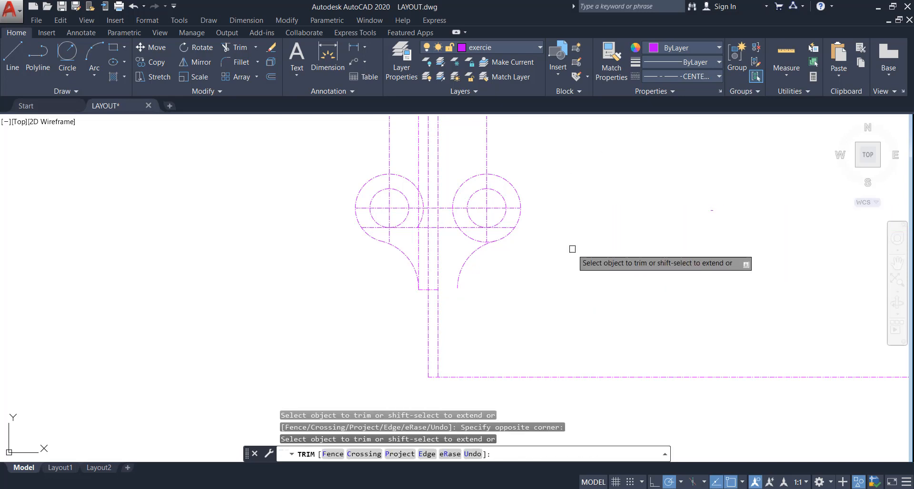
pyautogui.click(524, 138)
pyautogui.click(352, 141)
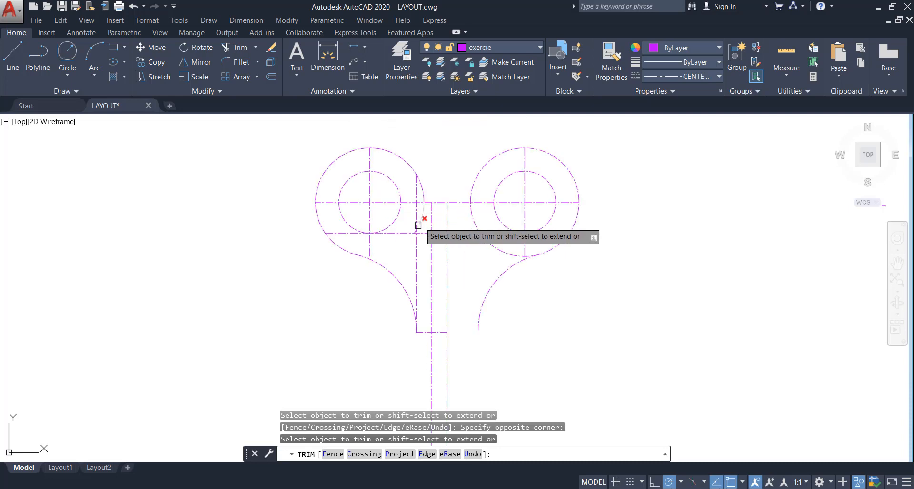
# Trim the left outer circle's leftover segment inside the wing and remove the vertical construction line rising from the base's left end
pyautogui.scroll(5, 413, 231)
pyautogui.scroll(-5, 411, 231)
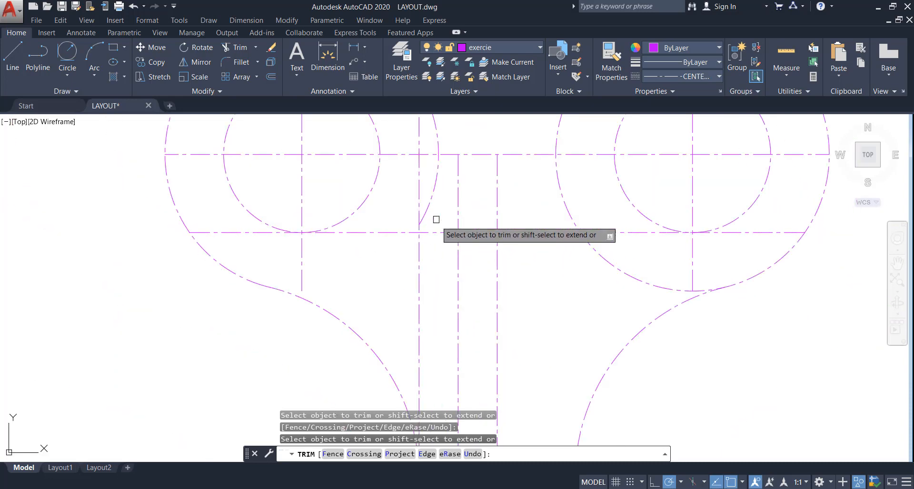
pyautogui.scroll(-5, 430, 204)
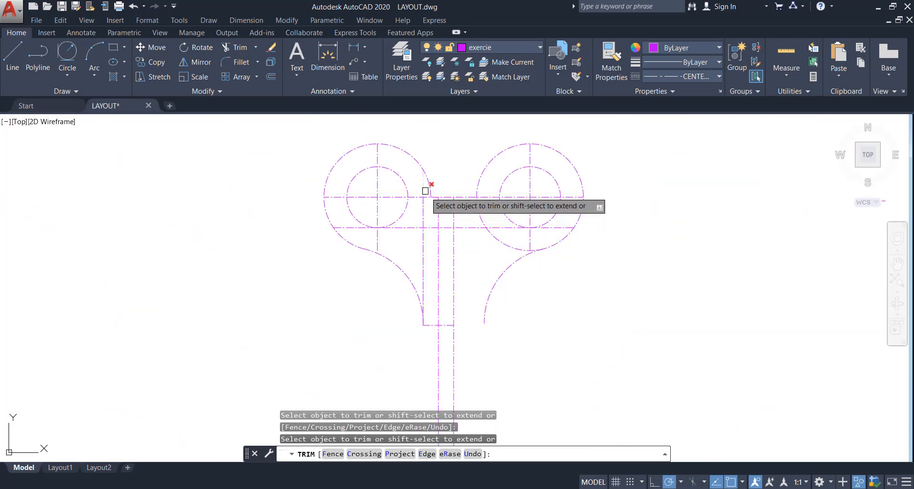
pyautogui.click(423, 255)
pyautogui.click(423, 256)
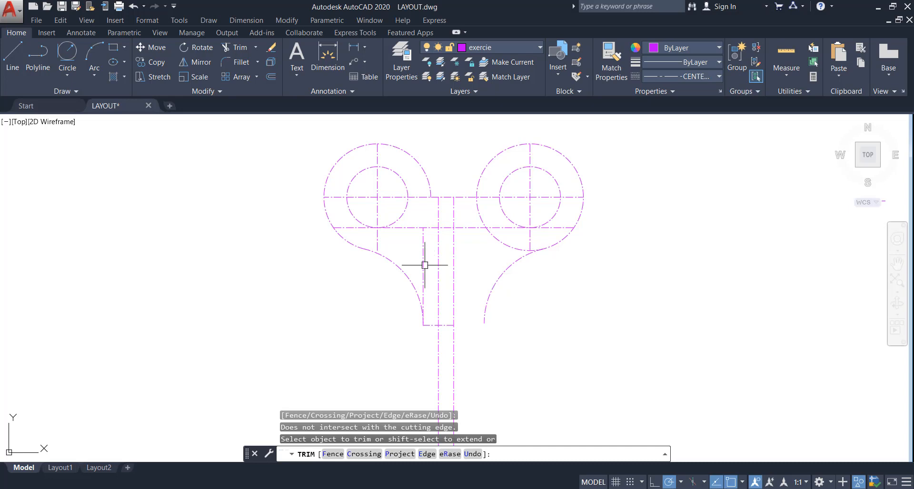
pyautogui.press('Escape')
pyautogui.scroll(2, 431, 257)
pyautogui.click(435, 240)
pyautogui.click(402, 262)
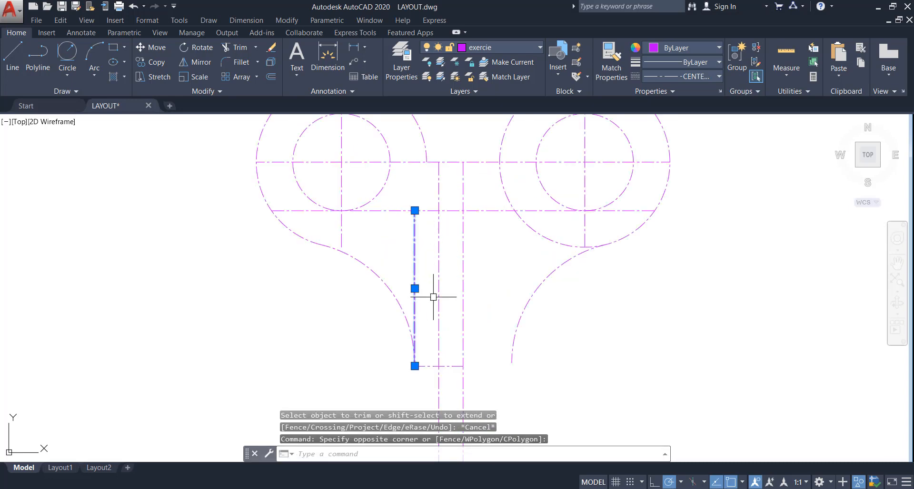
pyautogui.press('Return')
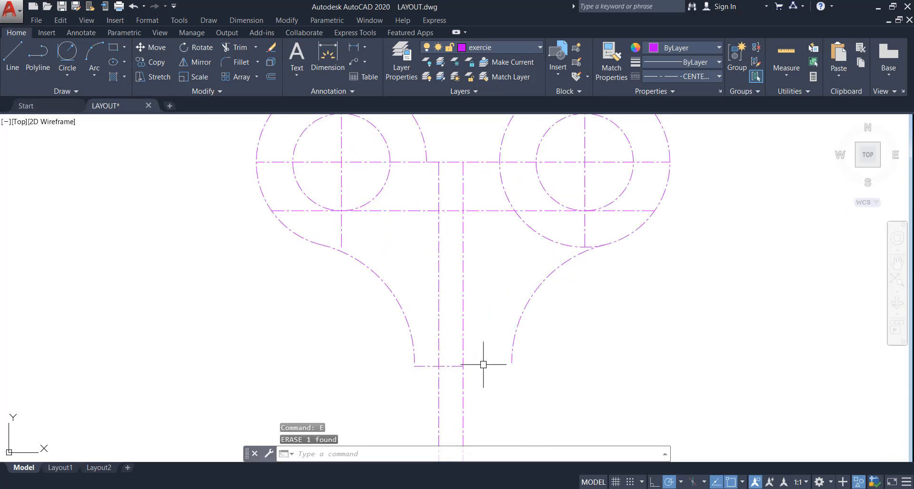
# Offset the vertical centre line 5 units to the right to mark the stem's right edge
pyautogui.scroll(-2, 436, 293)
pyautogui.scroll(-2, 476, 267)
pyautogui.write('o')
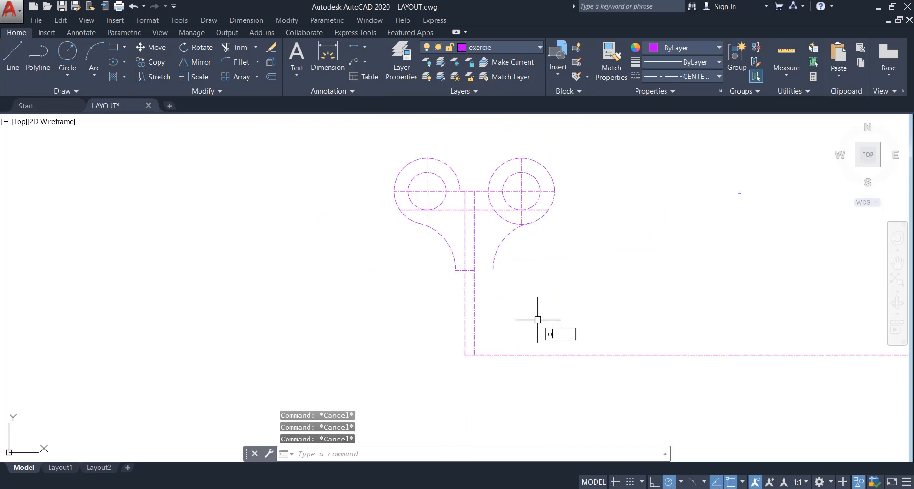
pyautogui.press('Return')
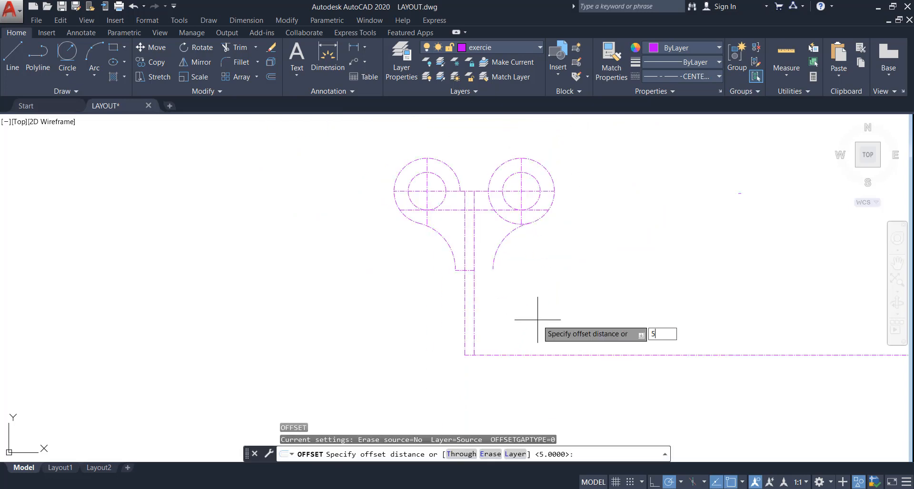
pyautogui.press('Return')
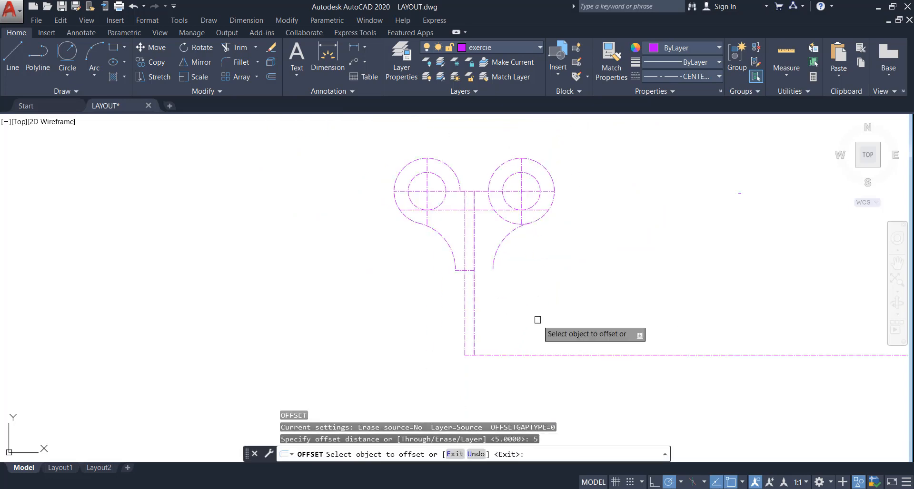
pyautogui.click(473, 284)
pyautogui.click(516, 298)
pyautogui.press('Escape')
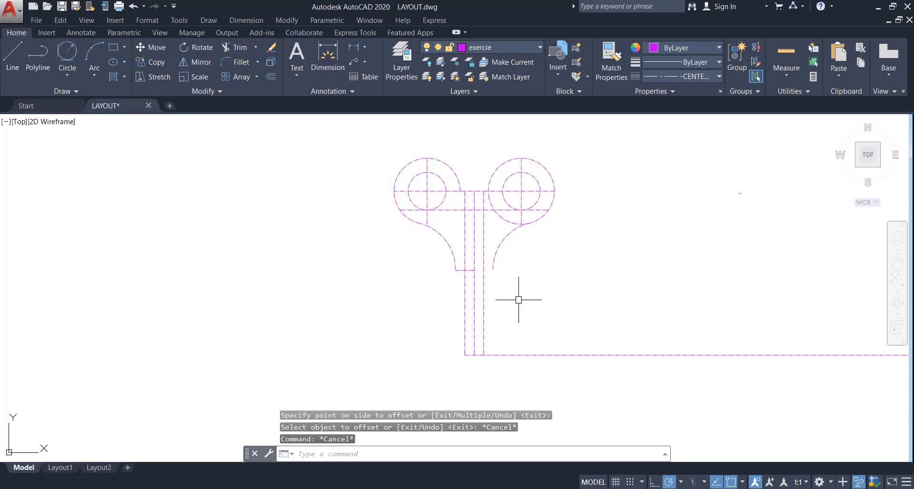
# Draw a horizontal line from the lower end of the mirrored arc to the stem's right edge
pyautogui.write('l')
pyautogui.press('Return')
pyautogui.scroll(2, 504, 293)
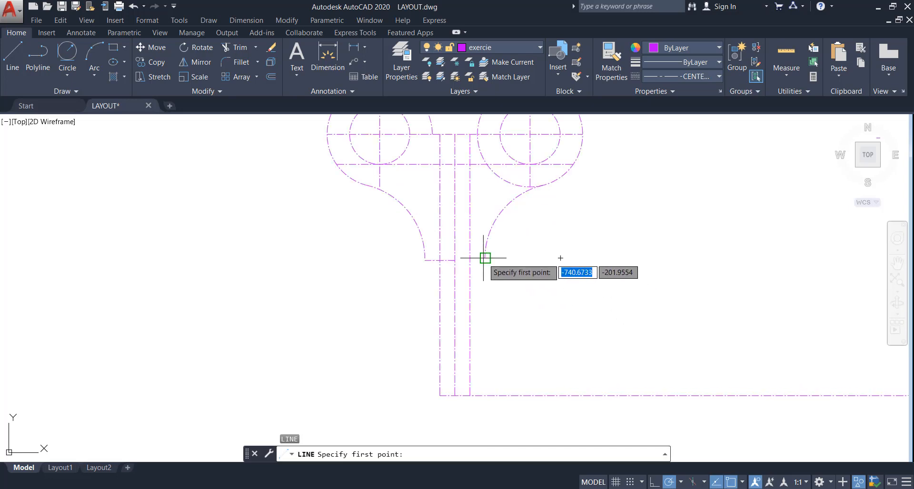
pyautogui.click(485, 258)
pyautogui.click(470, 258)
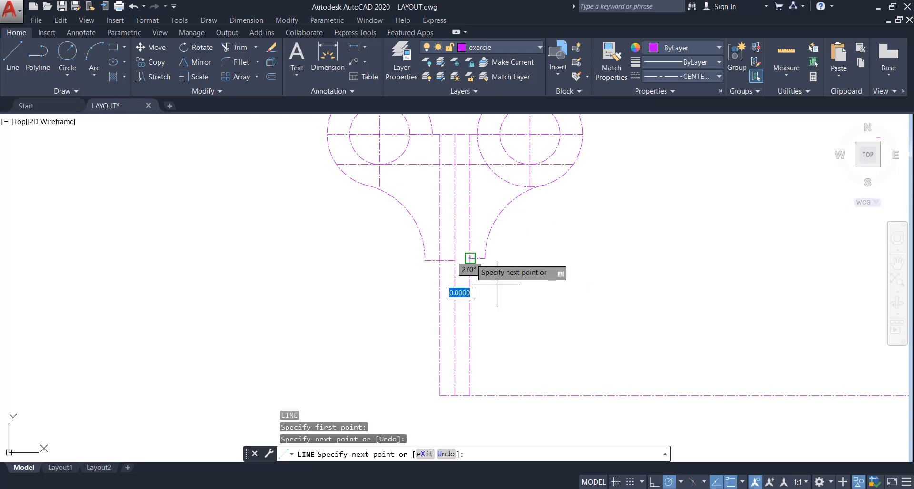
pyautogui.press('Escape')
pyautogui.press('Escape')
pyautogui.press('Escape')
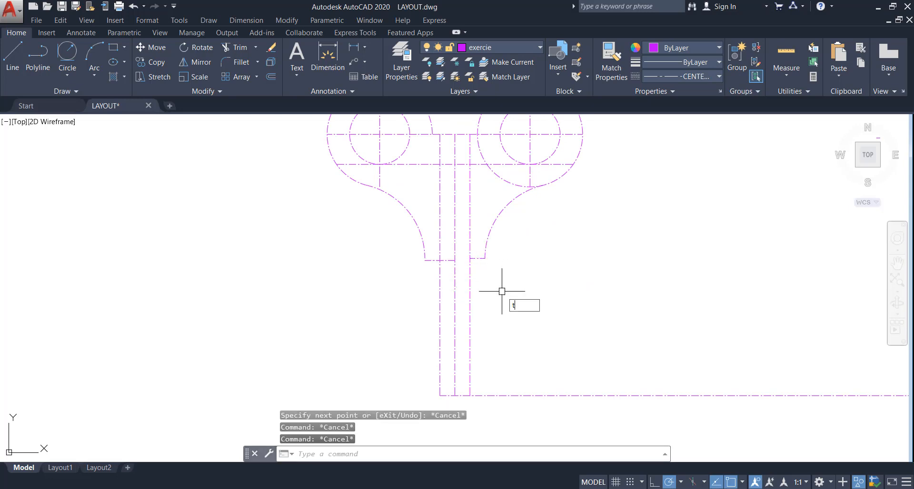
# Trim both stem edges above the wing's base and the part of the base line lying inside the stem
pyautogui.write('tr')
pyautogui.press('Return')
pyautogui.press('Return')
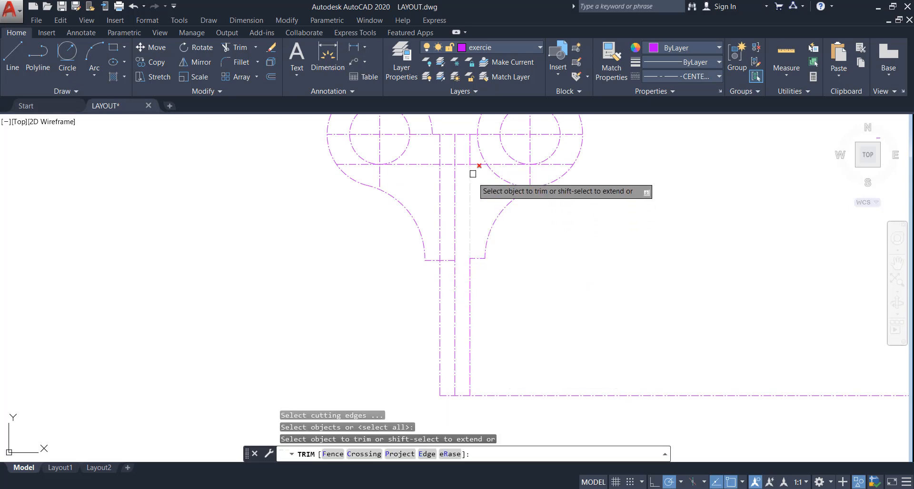
pyautogui.click(470, 145)
pyautogui.click(440, 145)
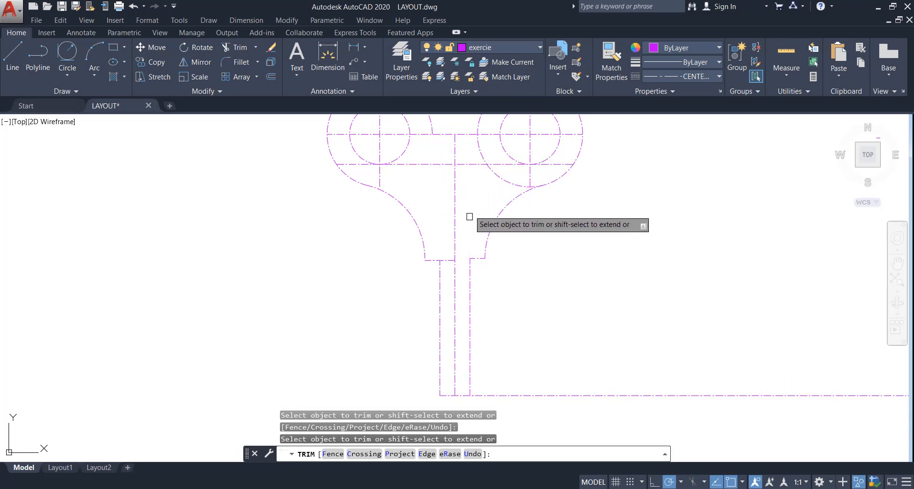
pyautogui.moveTo(477, 278); pyautogui.dragTo(491, 246, button='middle')
pyautogui.click(457, 231)
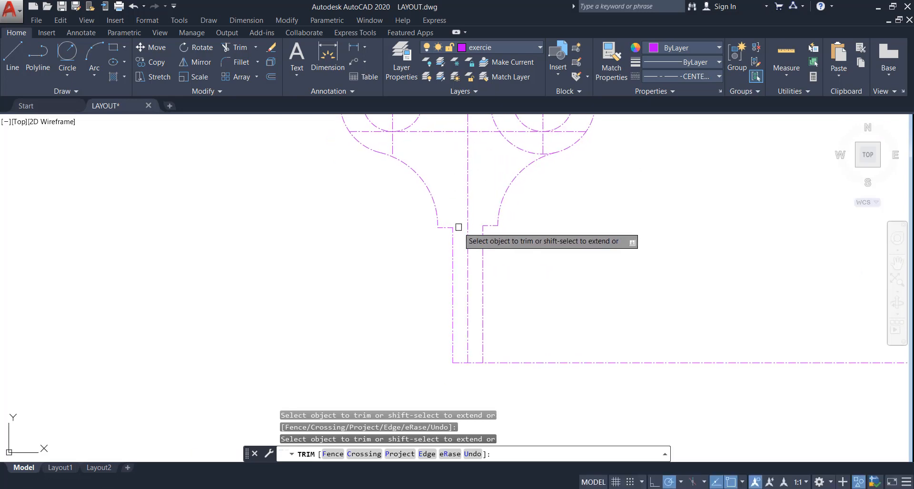
# Trim the stem's end line beyond the stem's right edge
pyautogui.scroll(-2, 491, 285)
pyautogui.click(530, 351)
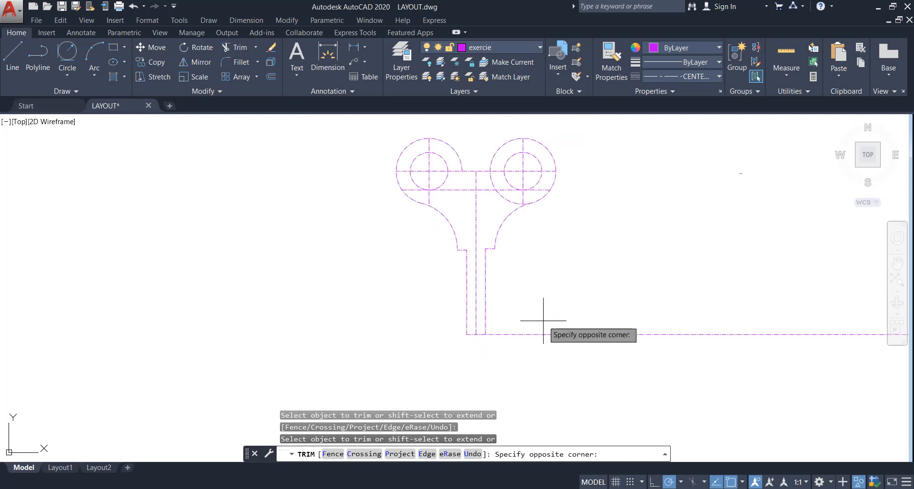
pyautogui.click(547, 315)
pyautogui.moveTo(501, 250)
pyautogui.mouseDown(button='middle')
pyautogui.moveTo(500, 292)
pyautogui.moveTo(511, 292)
pyautogui.mouseUp(button='middle')
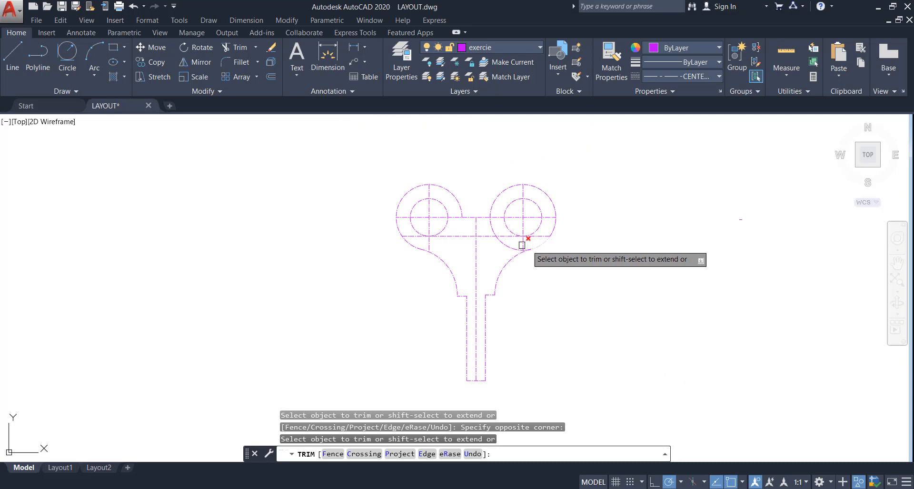
# Trim the circles' vertical centre lines below the inner circles, the lower horizontal line between them, and the horizontal centre line's right end
pyautogui.scroll(2, 419, 228)
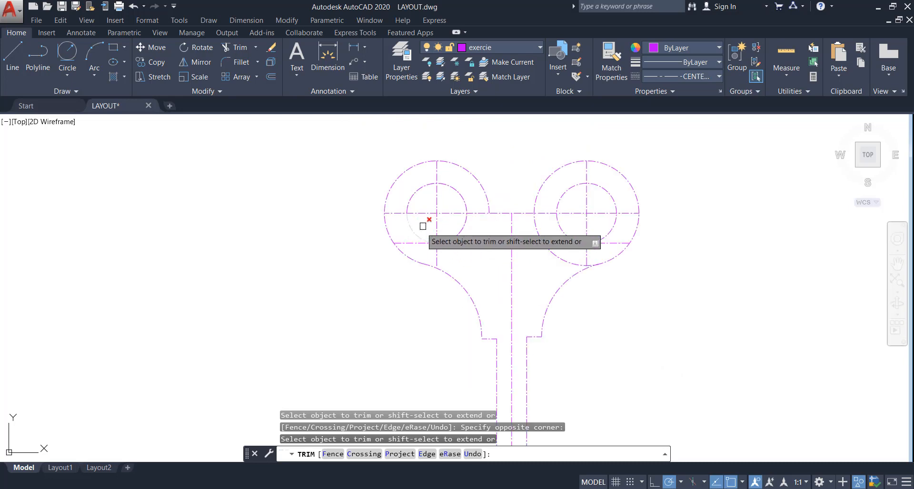
pyautogui.click(438, 260)
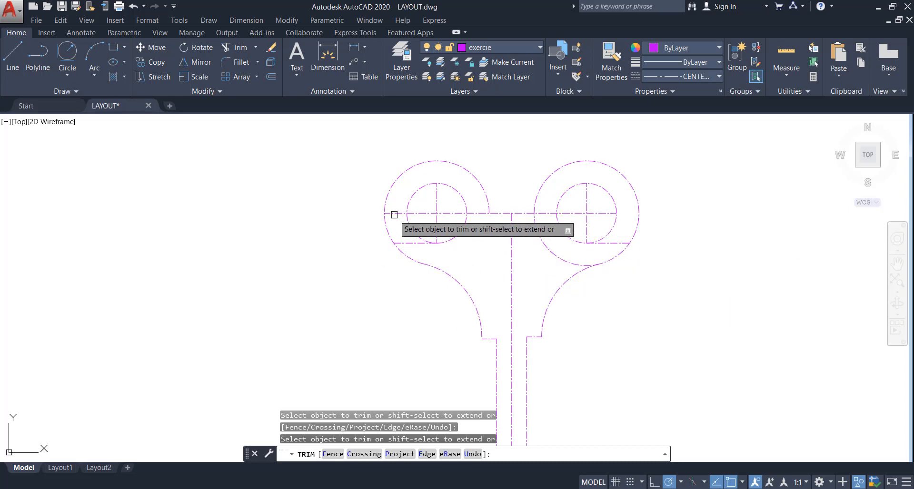
pyautogui.press('Escape')
pyautogui.press('Escape')
pyautogui.press('Escape')
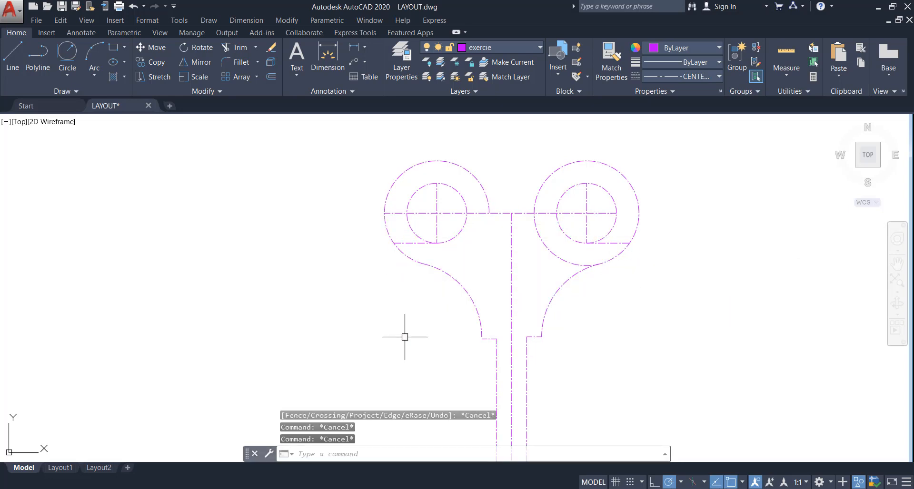
# Draw a circle of radius 25 tangent to the upper inner sides of both outer circles, using two tangent points and a radius
pyautogui.moveTo(456, 331); pyautogui.dragTo(435, 287, button='middle')
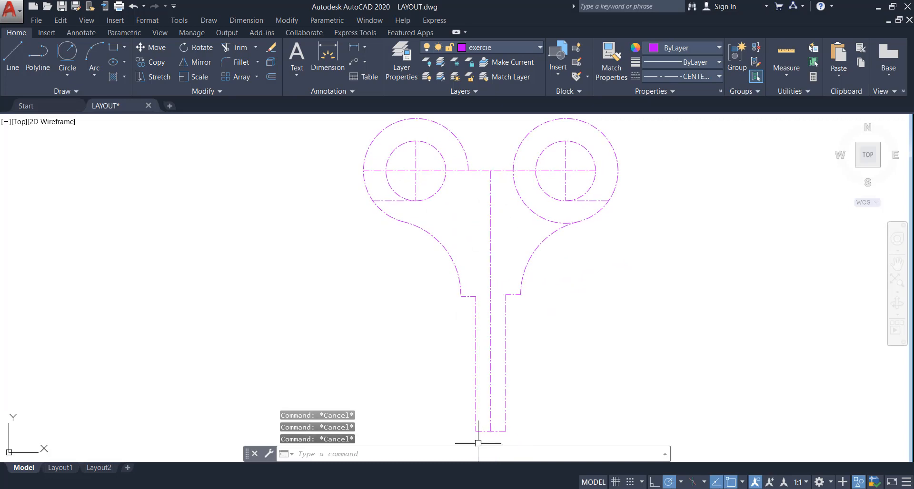
pyautogui.hotkey('alt', 'Tab')
pyautogui.hotkey('alt', 'Tab')
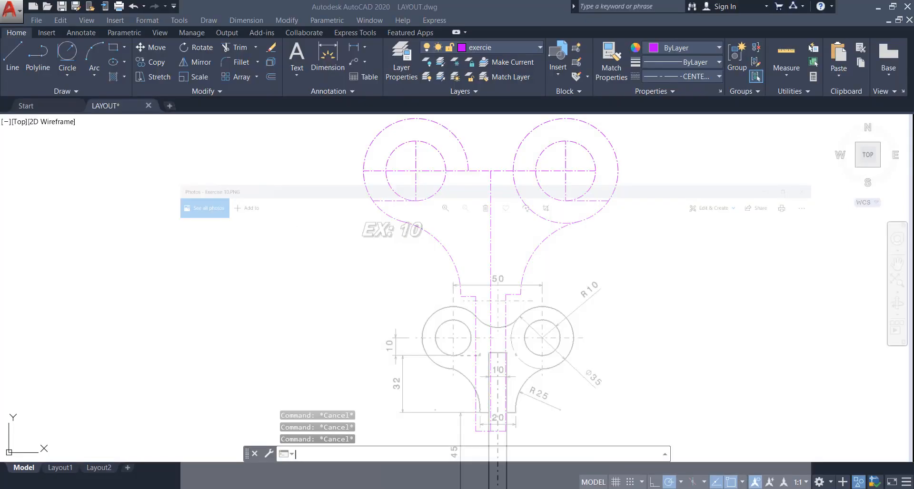
pyautogui.moveTo(484, 247); pyautogui.dragTo(483, 334, button='middle')
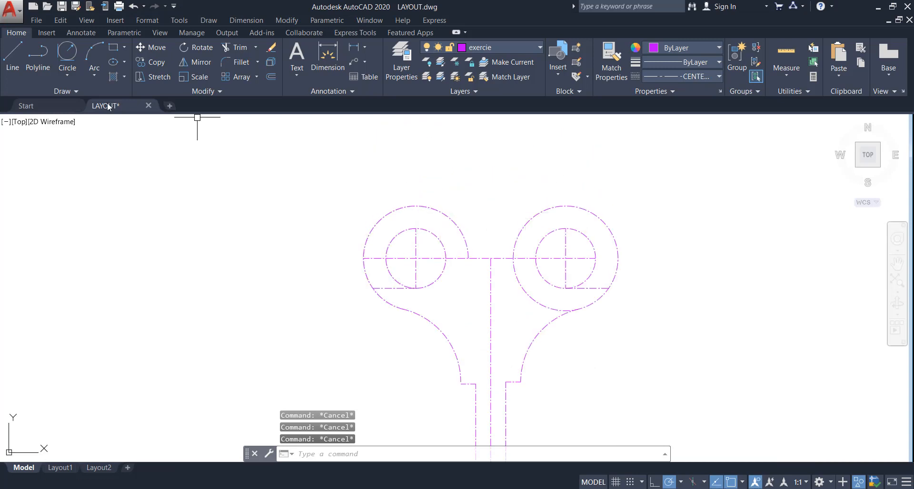
pyautogui.click(72, 57)
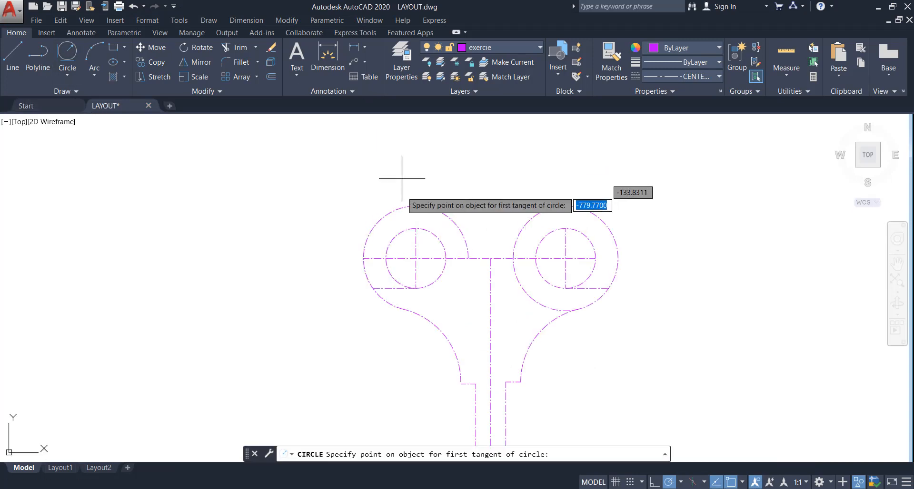
pyautogui.click(434, 208)
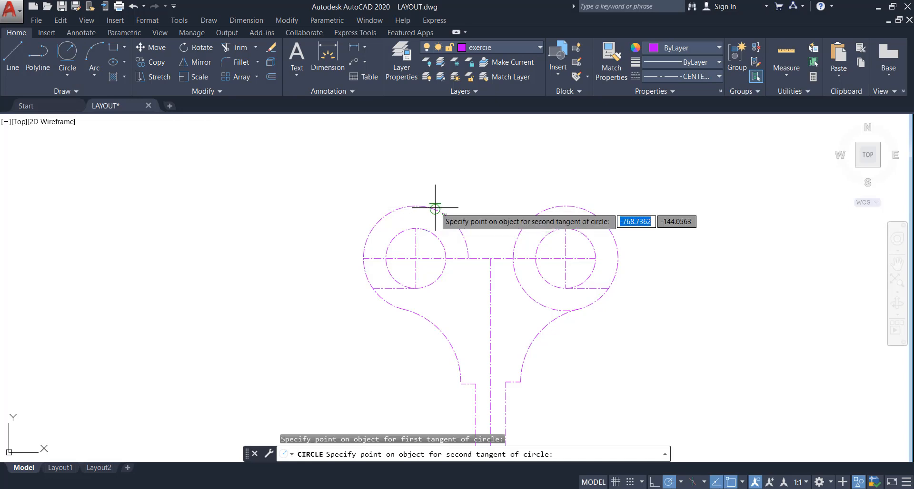
pyautogui.click(546, 208)
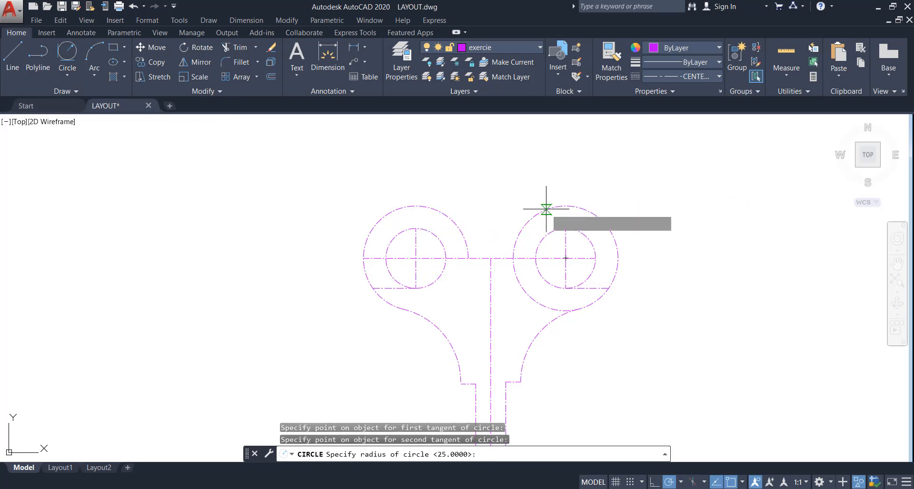
pyautogui.write('25')
pyautogui.press('Return')
pyautogui.press('Escape')
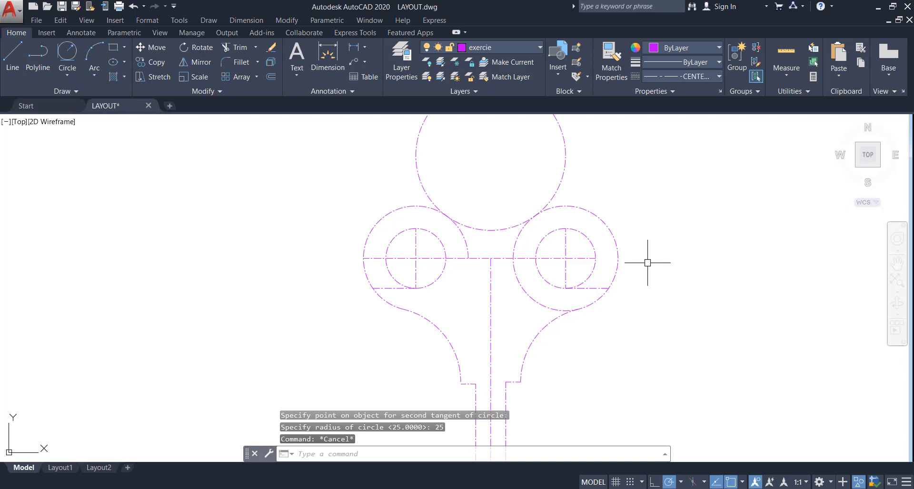
# Trim the tangent circle's upper part, the outer circles' inward-facing arcs and the horizontal centre line between the inner circles
pyautogui.press('Return')
pyautogui.press('Return')
pyautogui.click(620, 139)
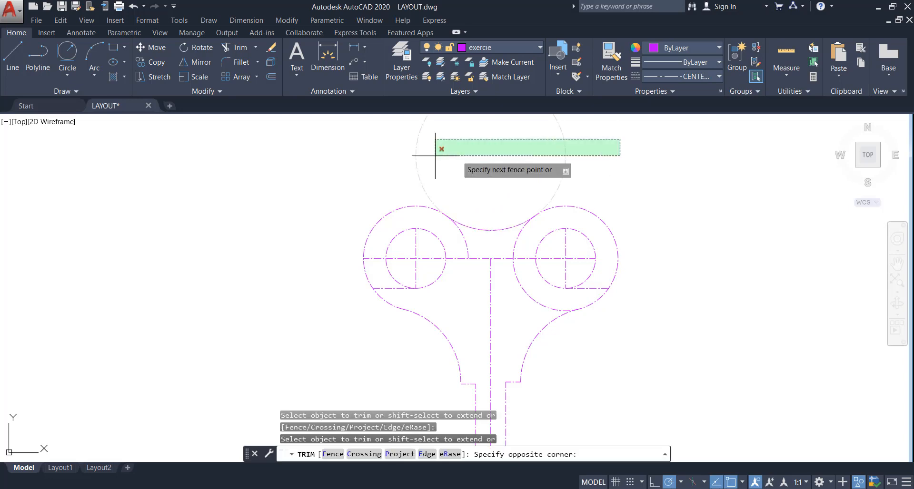
pyautogui.click(365, 157)
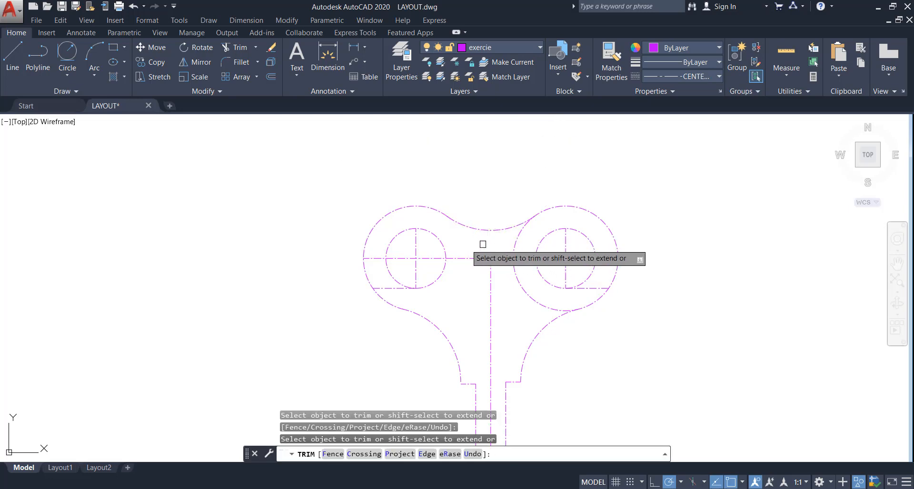
pyautogui.click(518, 276)
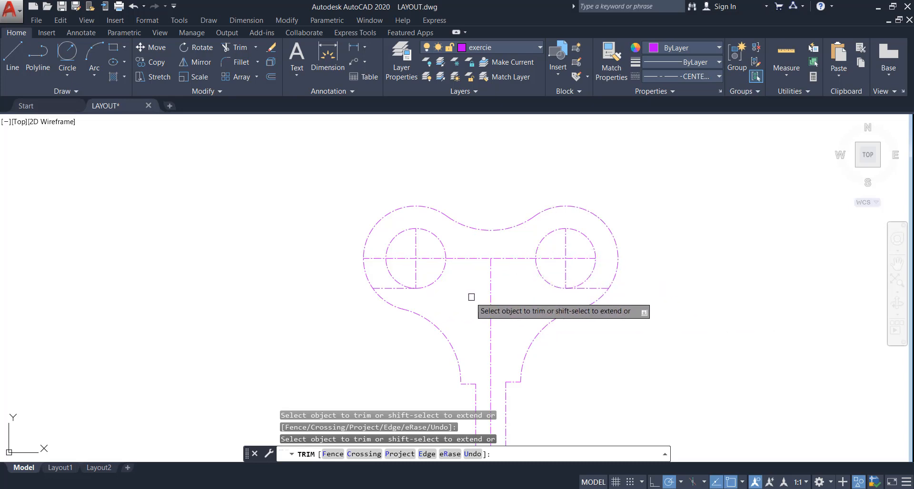
pyautogui.moveTo(548, 320); pyautogui.dragTo(535, 280, button='middle')
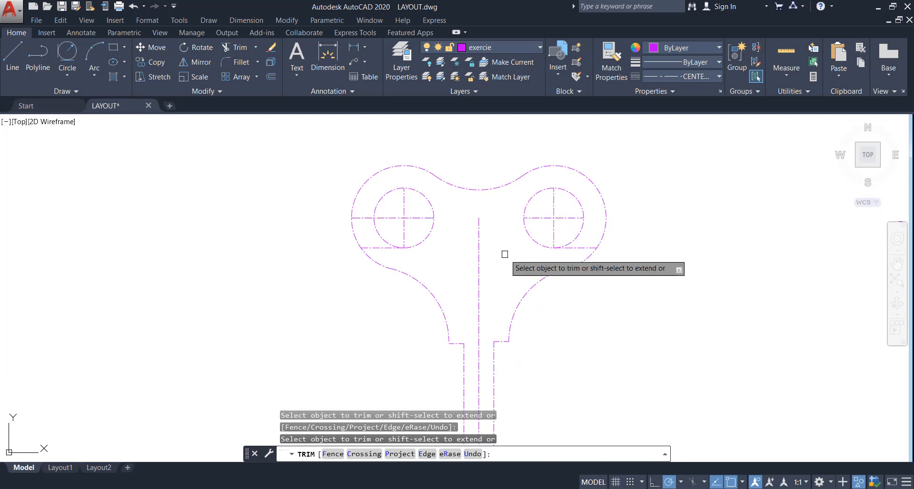
pyautogui.press('Escape')
pyautogui.press('Escape')
# Stretch the upper end of the middle vertical centre line to just above the concave top arc
pyautogui.click(493, 242)
pyautogui.click(474, 233)
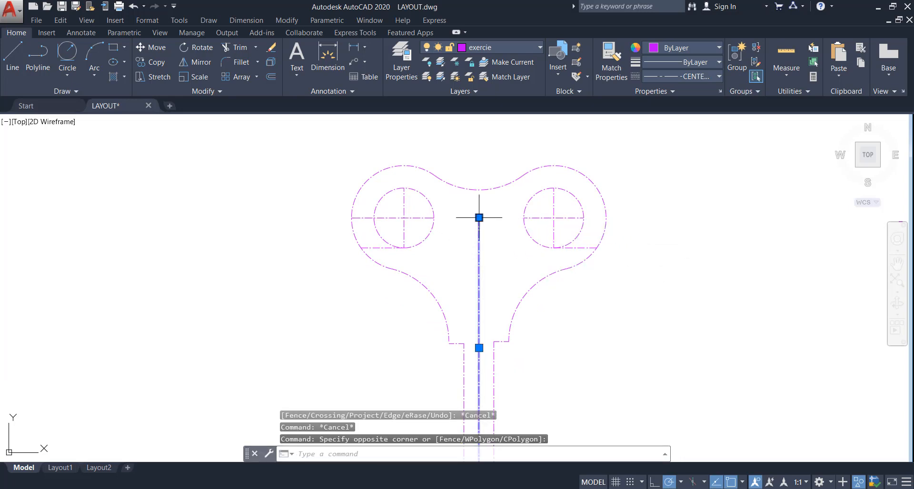
pyautogui.click(479, 218)
pyautogui.click(478, 180)
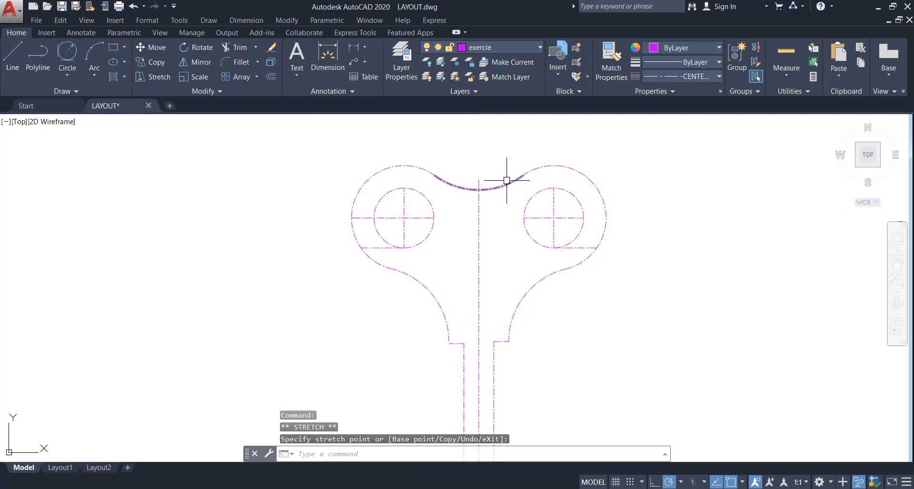
pyautogui.press('Escape')
pyautogui.press('Escape')
pyautogui.scroll(-1, 502, 205)
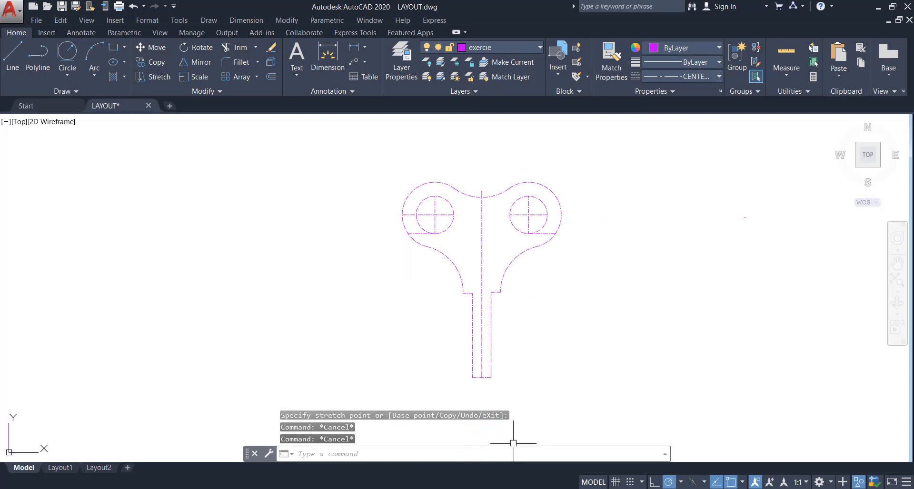
# Dimension the vertical distance between the left circle's horizontal centre line and the short line below it, placed left of the part
pyautogui.hotkey('alt', 'Tab')
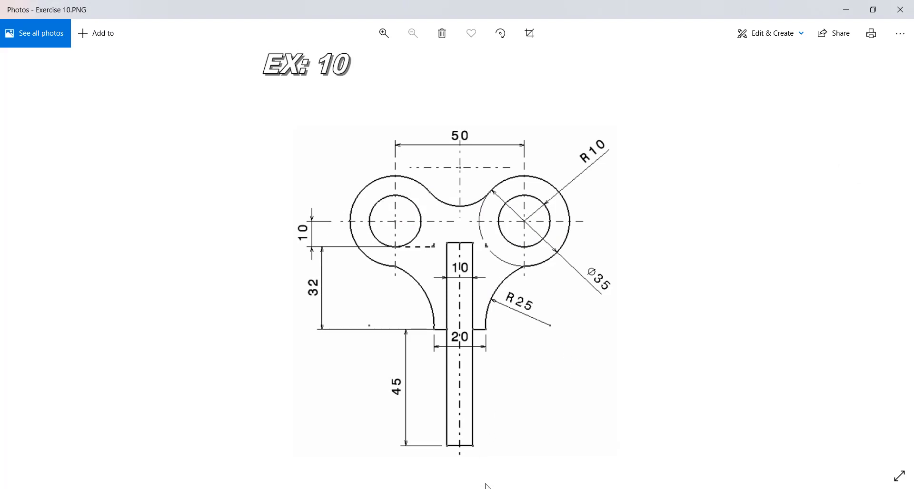
pyautogui.hotkey('alt', 'Tab')
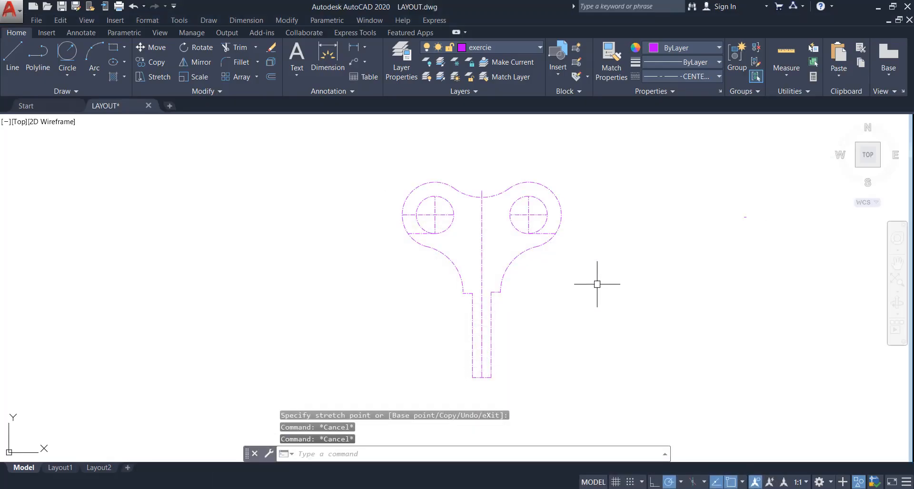
pyautogui.write('dli')
pyautogui.press('Return')
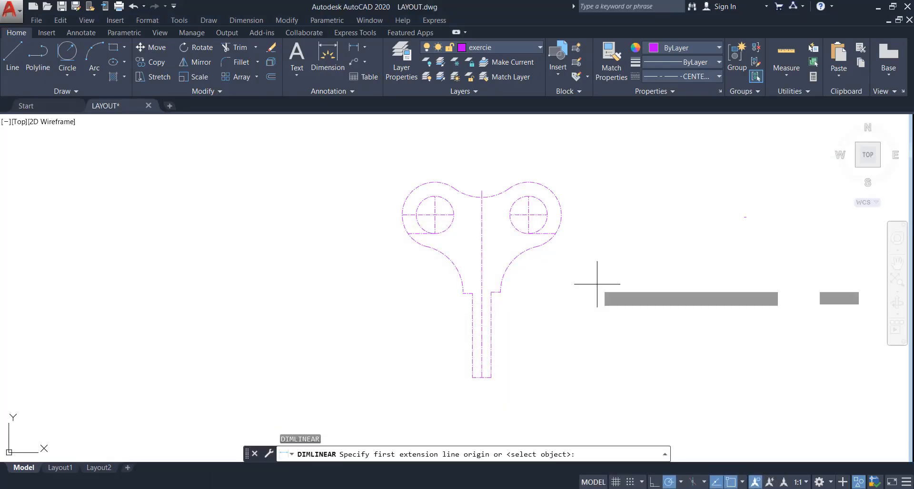
pyautogui.click(402, 214)
pyautogui.click(405, 234)
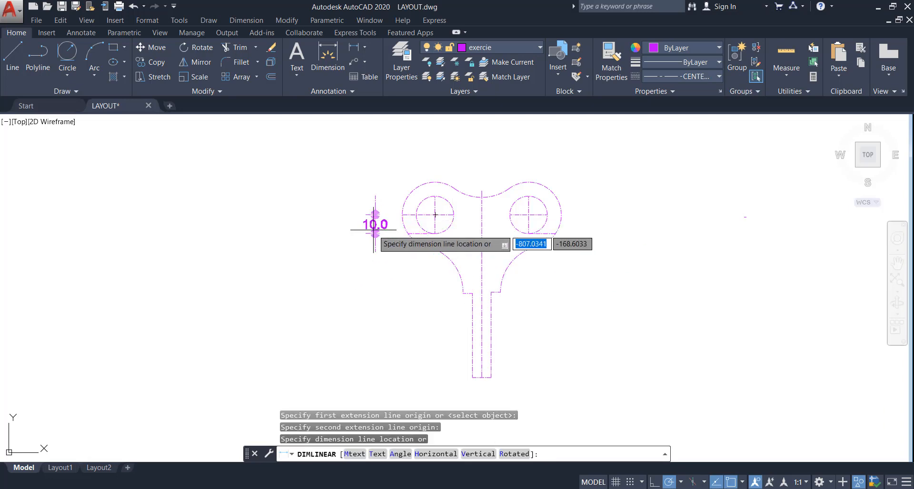
pyautogui.click(371, 224)
pyautogui.moveTo(408, 279); pyautogui.dragTo(394, 228, button='middle')
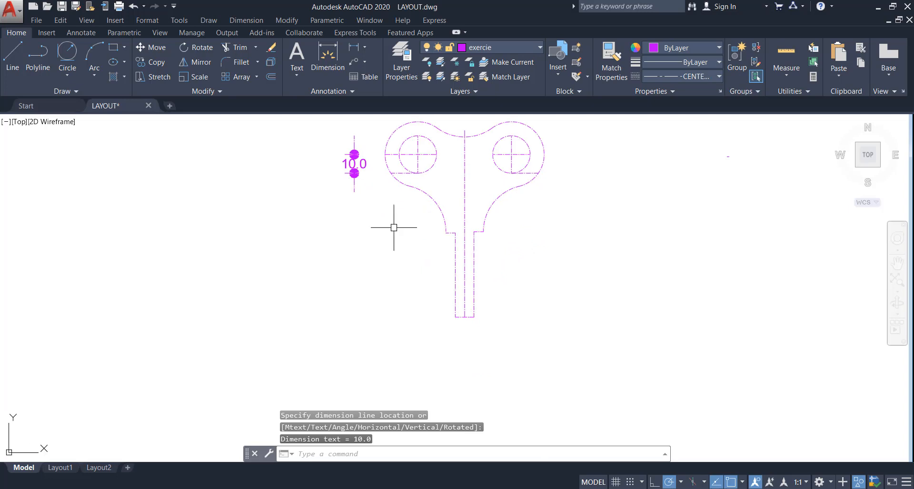
pyautogui.press('Return')
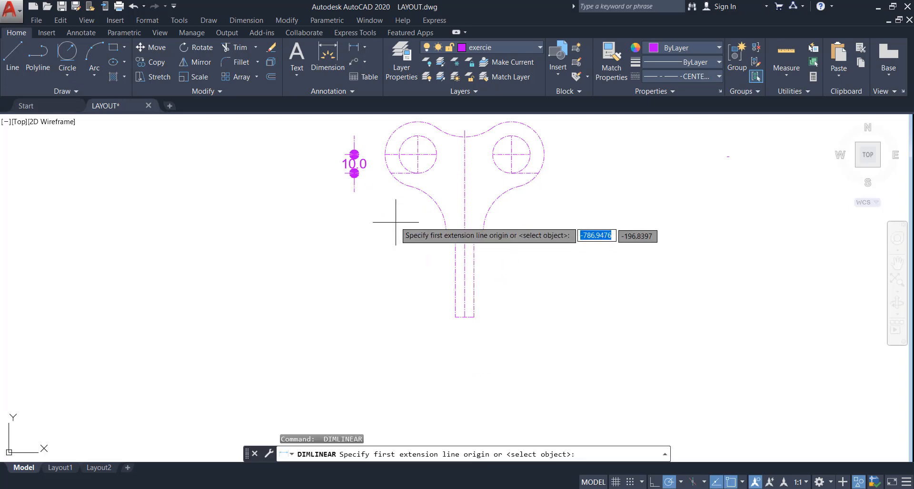
pyautogui.click(390, 173)
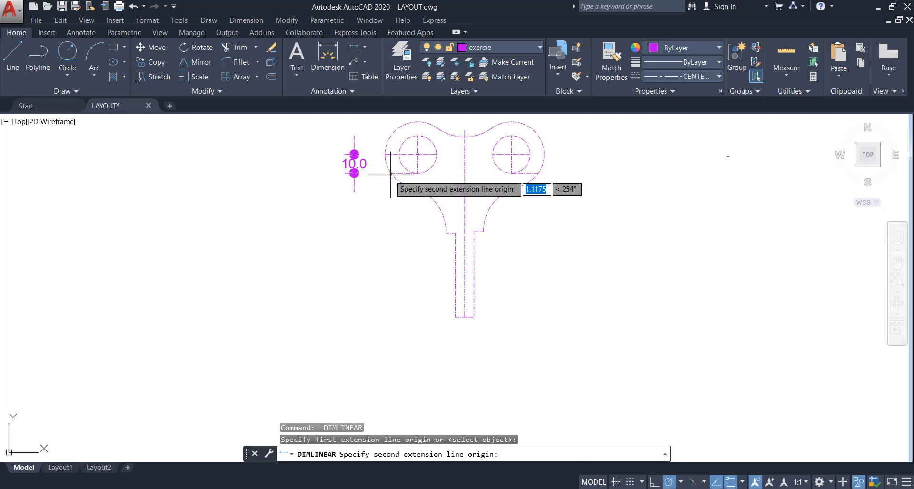
pyautogui.press('Escape')
# Offset the short horizontal line beneath the left inner circle downward by 32
pyautogui.write('o')
pyautogui.press('Return')
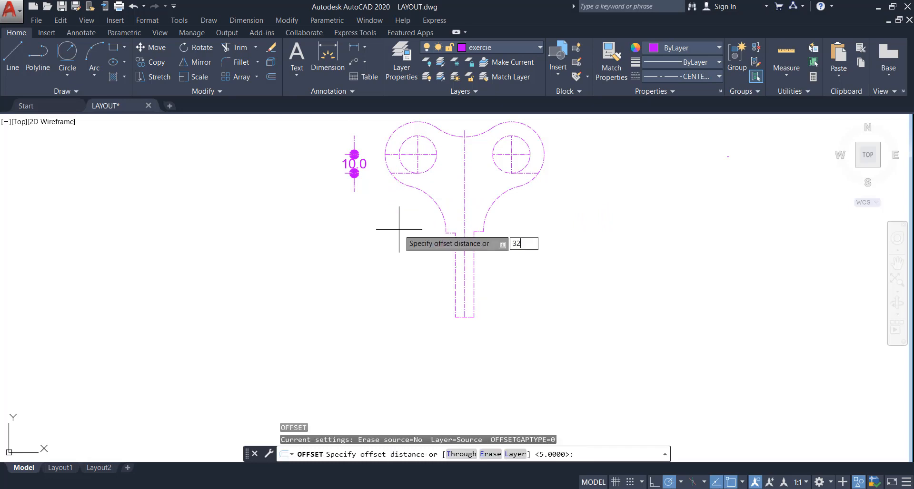
pyautogui.write('32')
pyautogui.press('Return')
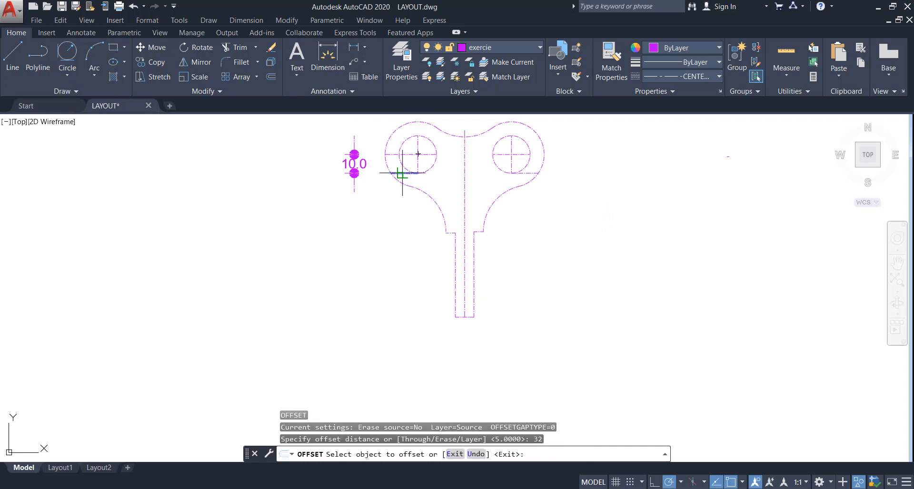
pyautogui.press('Escape')
pyautogui.press('Escape')
pyautogui.press('Escape')
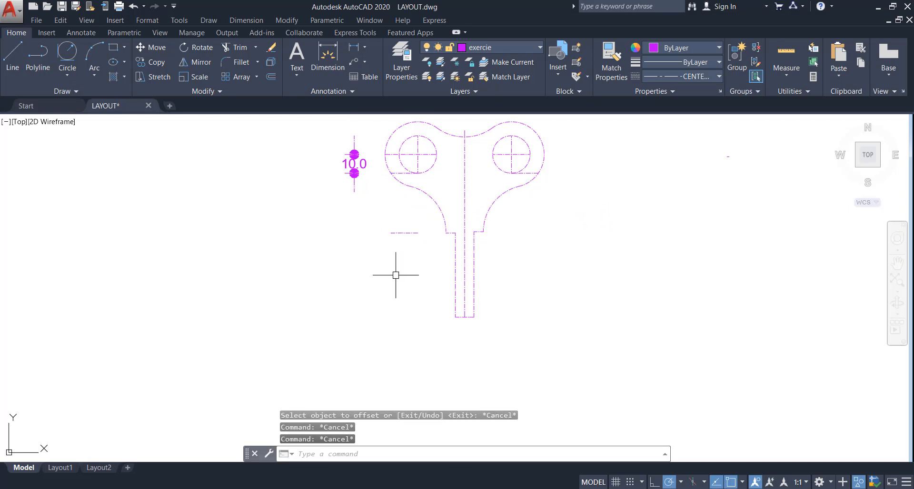
# Dimension the vertical distance between the left short line and its offset copy, aligned below the existing dimension
pyautogui.press('Return')
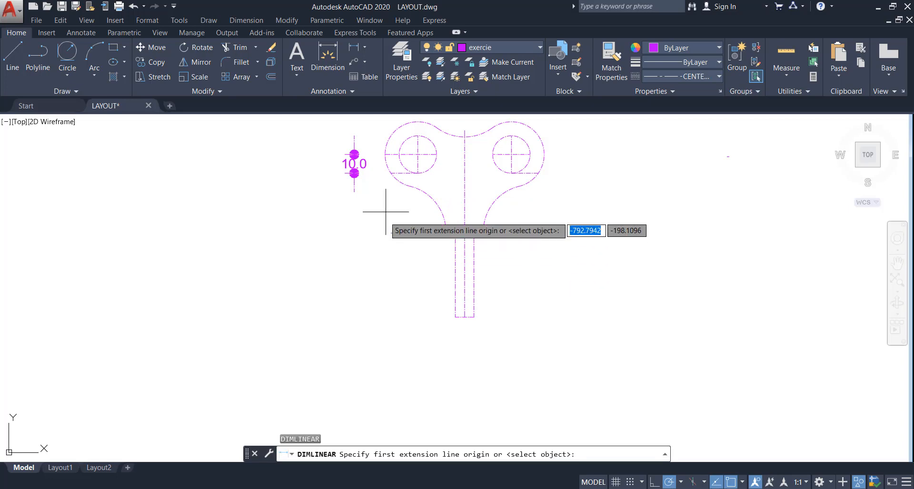
pyautogui.click(390, 173)
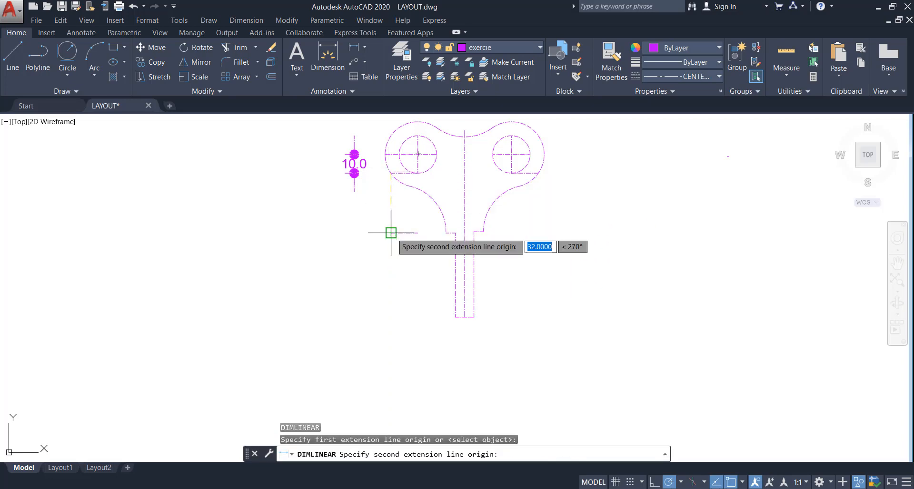
pyautogui.click(390, 233)
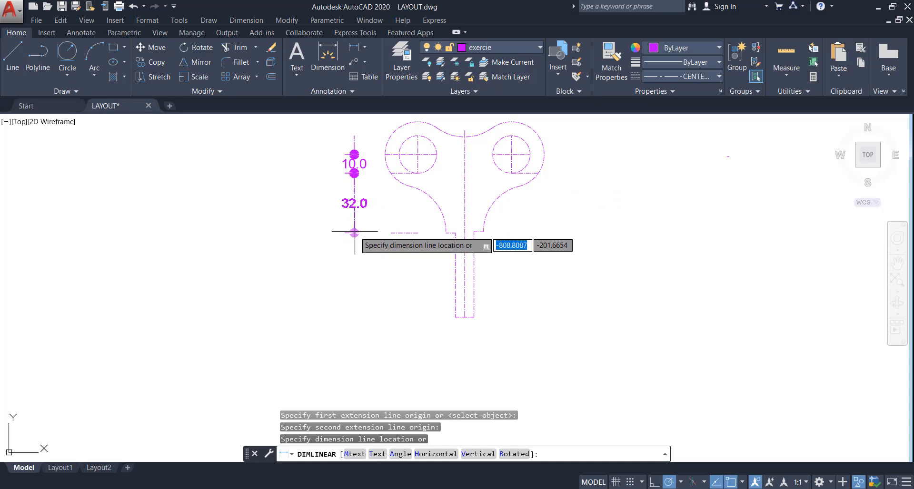
pyautogui.click(355, 232)
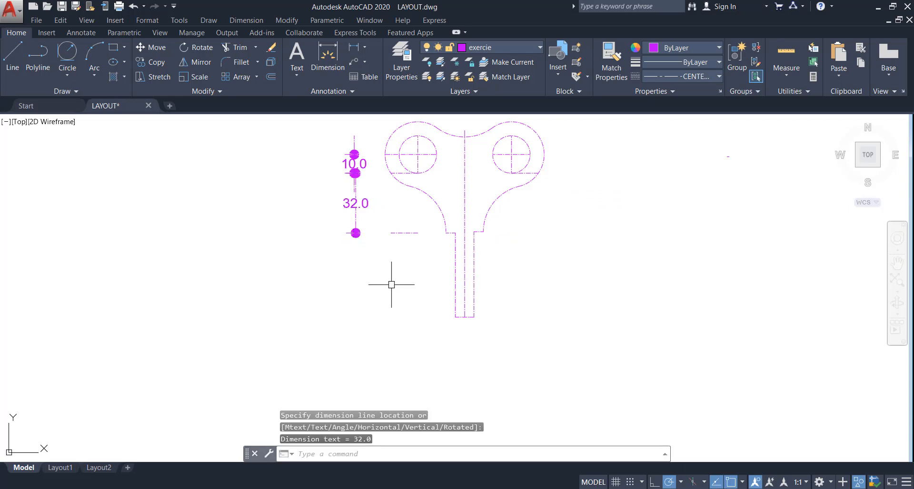
# Dimension the stem's length from its lower end to the wing's base, in line with the other vertical dimensions
pyautogui.press('Return')
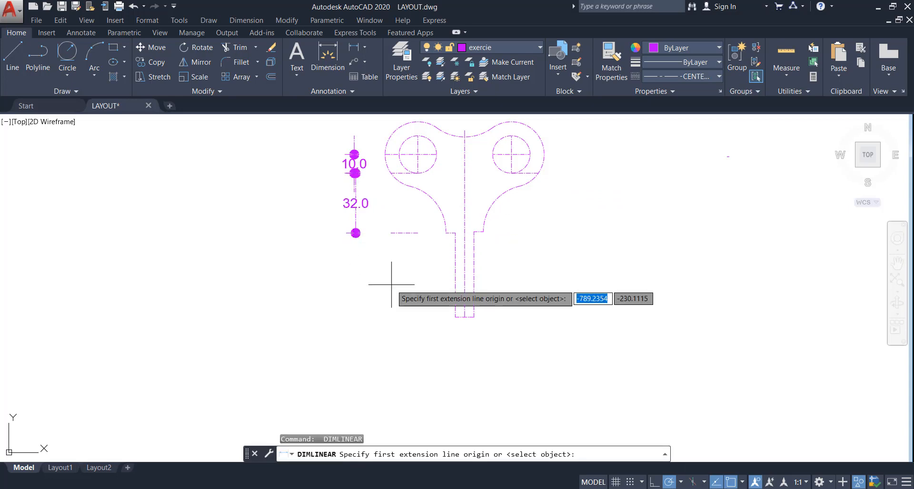
pyautogui.click(453, 317)
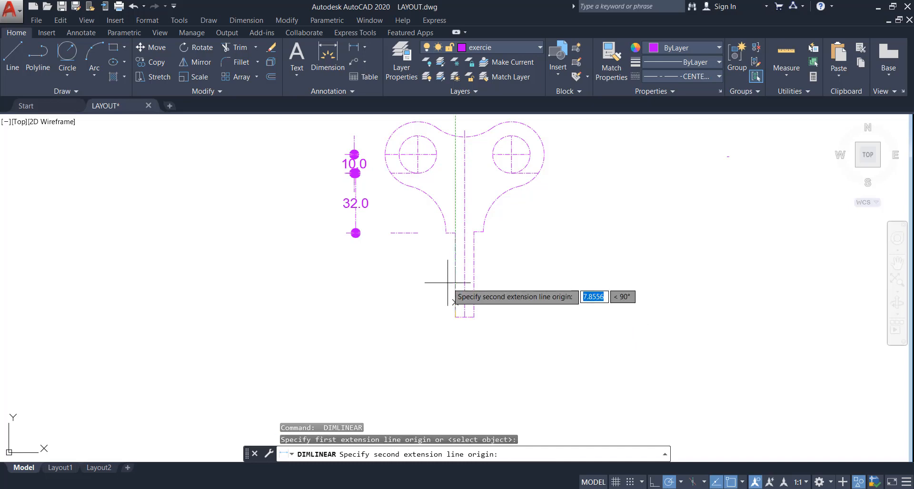
pyautogui.click(454, 234)
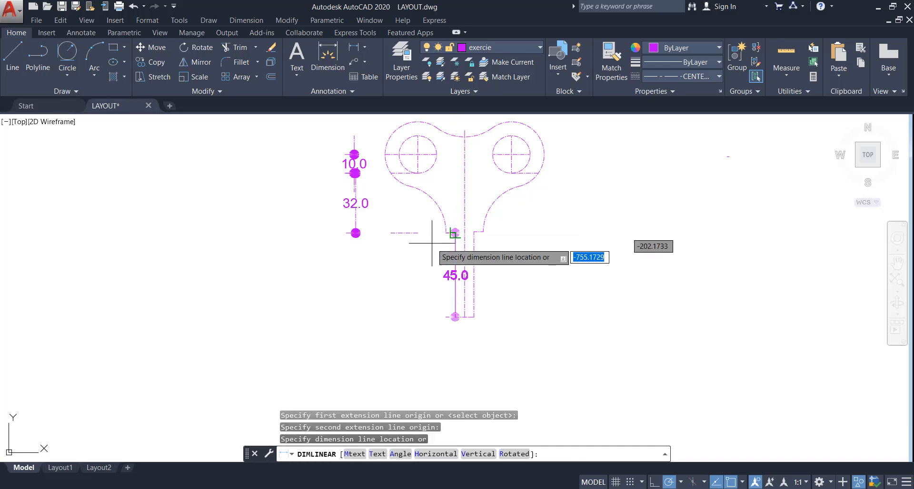
pyautogui.click(354, 267)
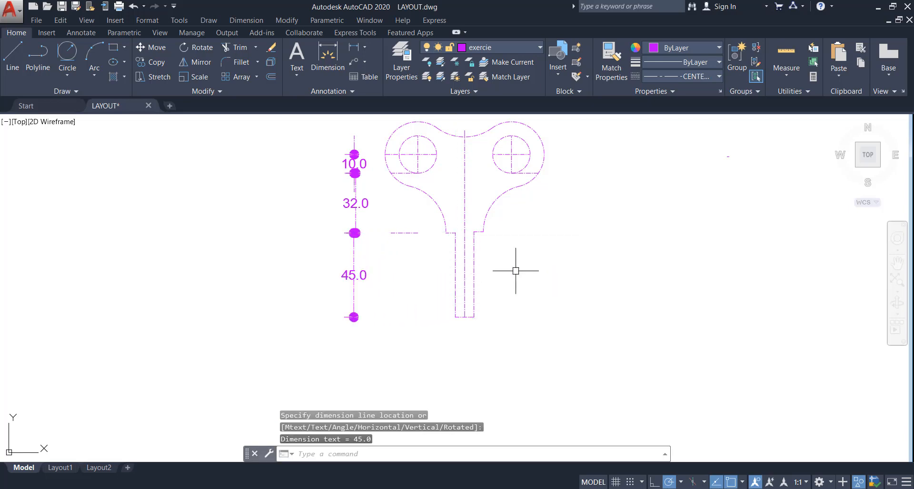
pyautogui.moveTo(515, 271); pyautogui.dragTo(507, 312, button='middle')
pyautogui.press('Escape')
pyautogui.press('Escape')
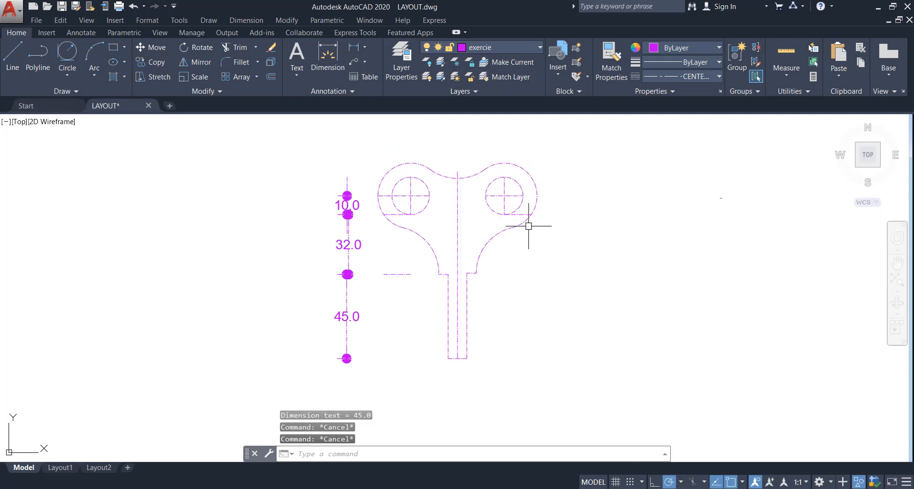
# Erase the short horizontal line beneath the right inner circle
pyautogui.scroll(2, 522, 215)
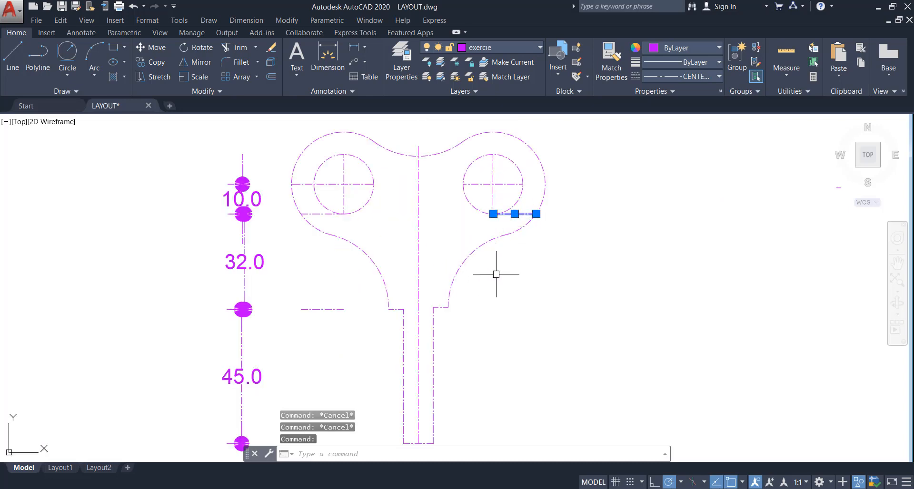
pyautogui.write('e')
pyautogui.press('Return')
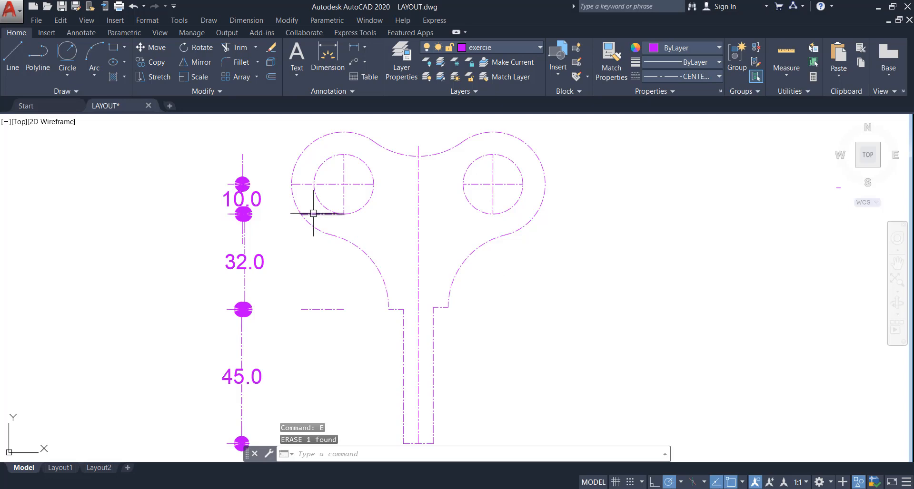
# Erase the short horizontal line beneath the left inner circle
pyautogui.click(313, 213)
pyautogui.press('Return')
pyautogui.moveTo(448, 264); pyautogui.dragTo(449, 250, button='middle')
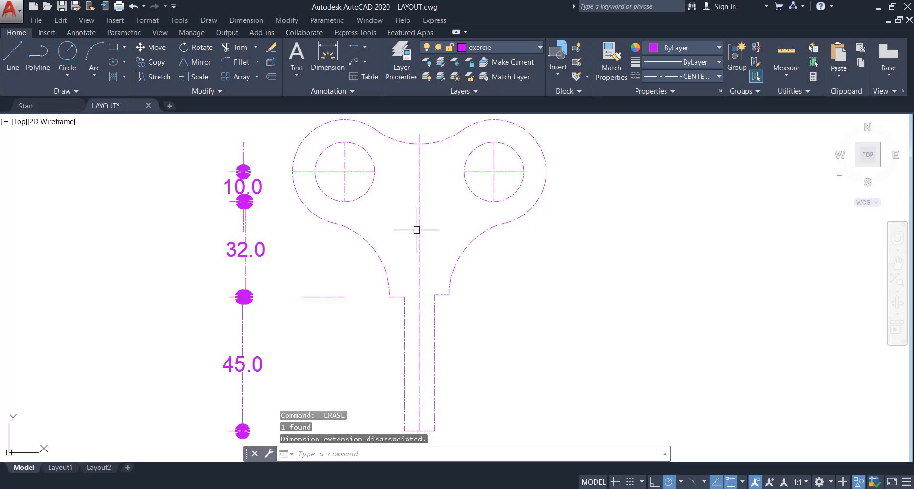
# Add radius dimensions to the right concave arc above the stem and to the right inner circle, with their text outside the outline
pyautogui.scroll(-2, 416, 226)
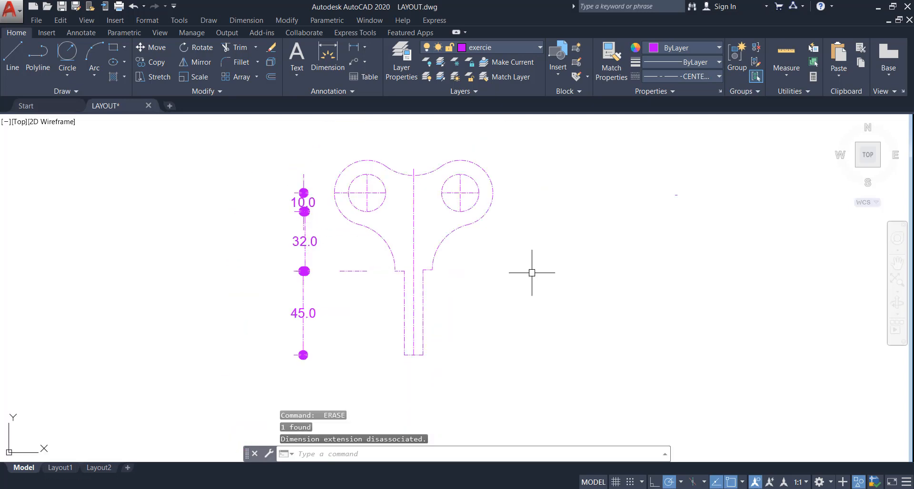
pyautogui.click(242, 21)
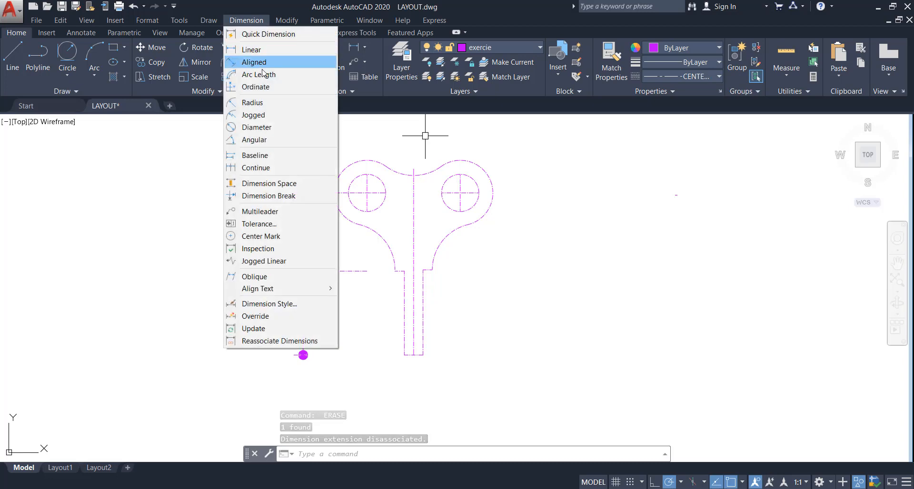
pyautogui.click(263, 103)
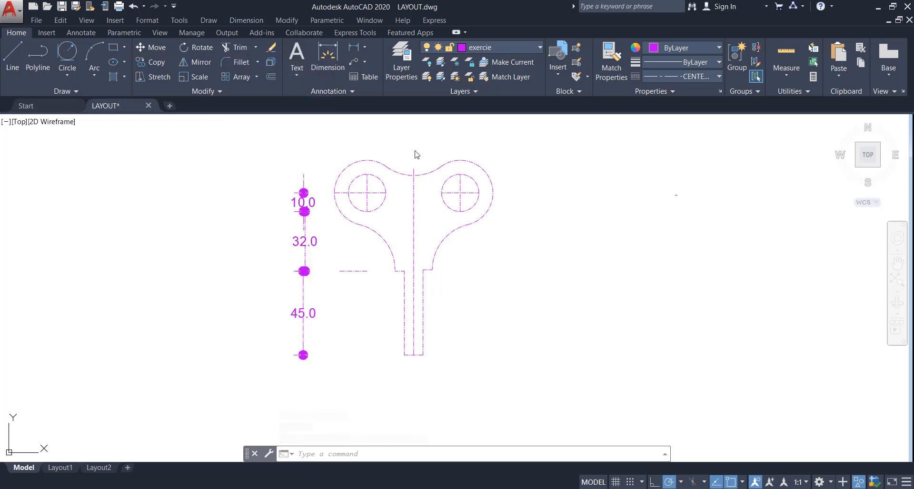
pyautogui.click(442, 240)
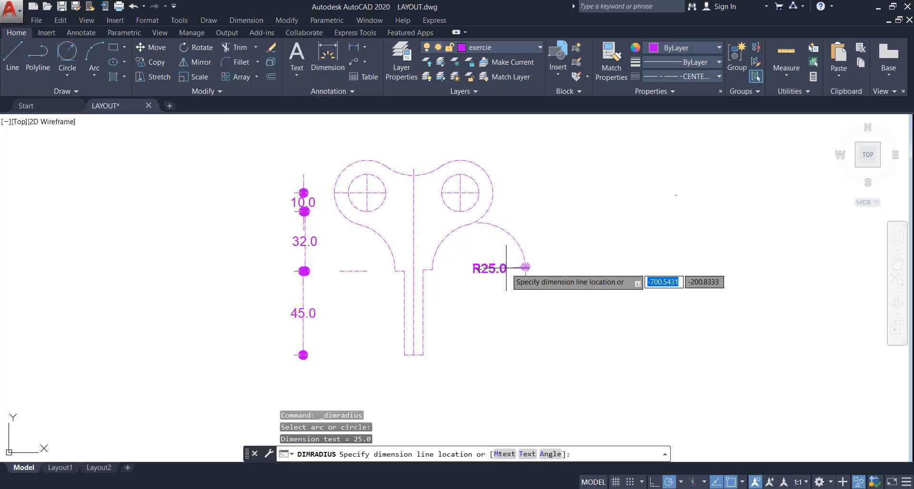
pyautogui.click(464, 255)
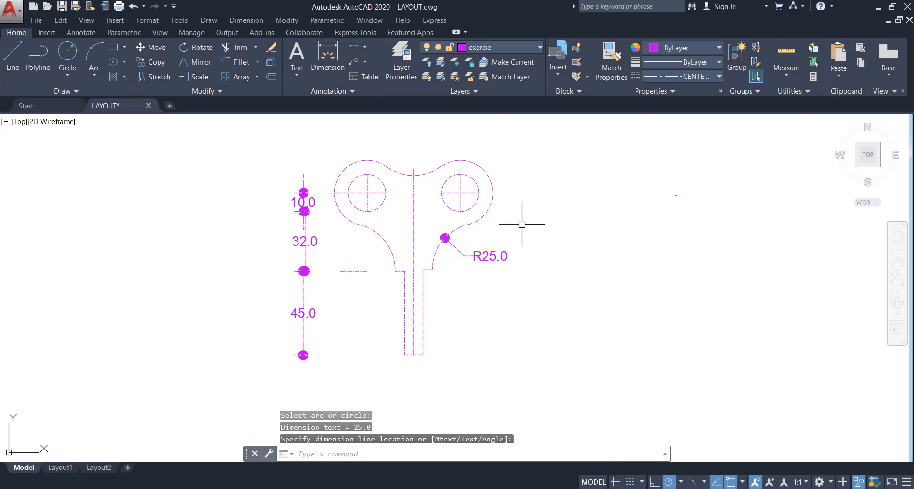
pyautogui.press('Return')
pyautogui.click(477, 186)
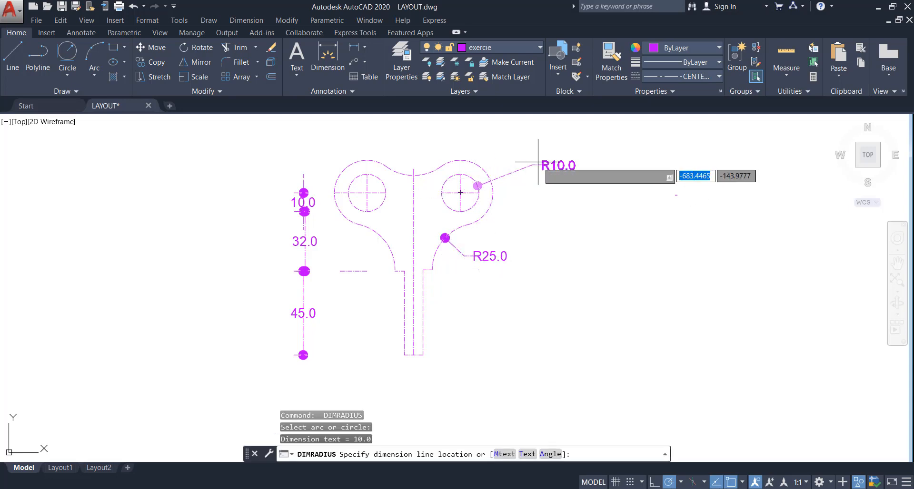
pyautogui.click(545, 161)
pyautogui.press('Escape')
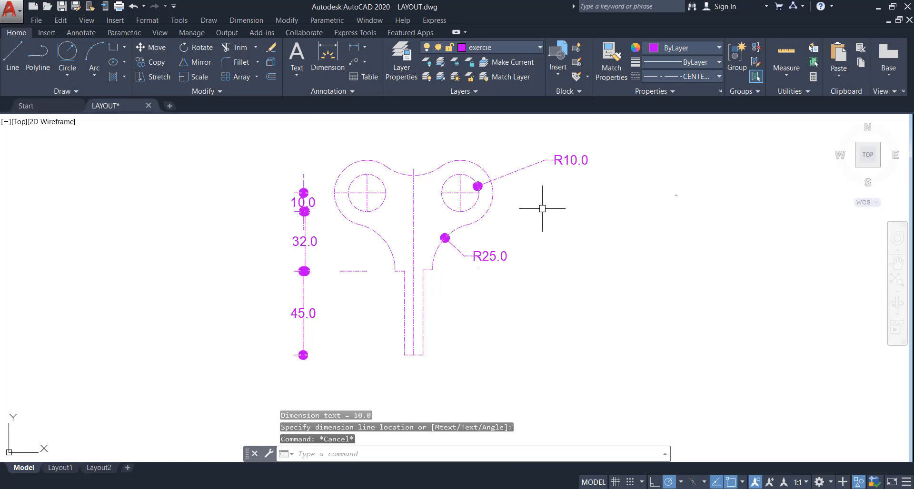
# Add a diameter dimension to the wing's right outer arc, with its text above the dip in the top edge
pyautogui.click(241, 21)
pyautogui.click(262, 127)
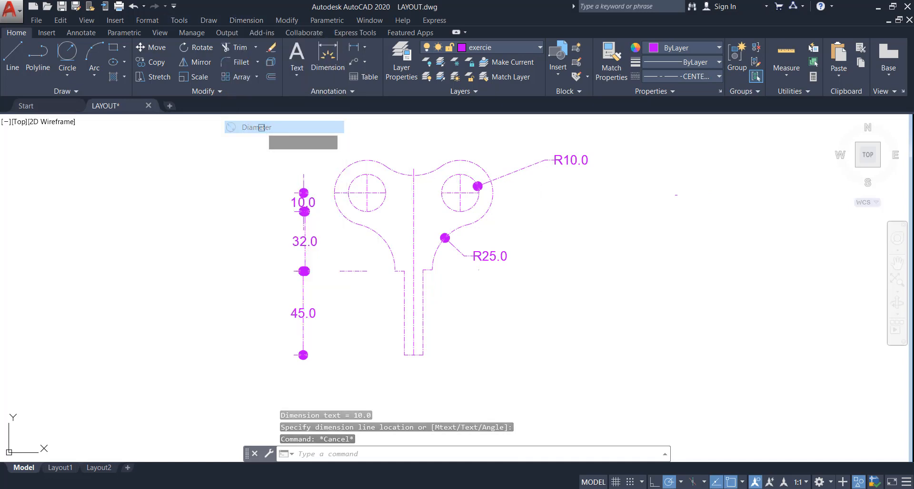
pyautogui.click(491, 200)
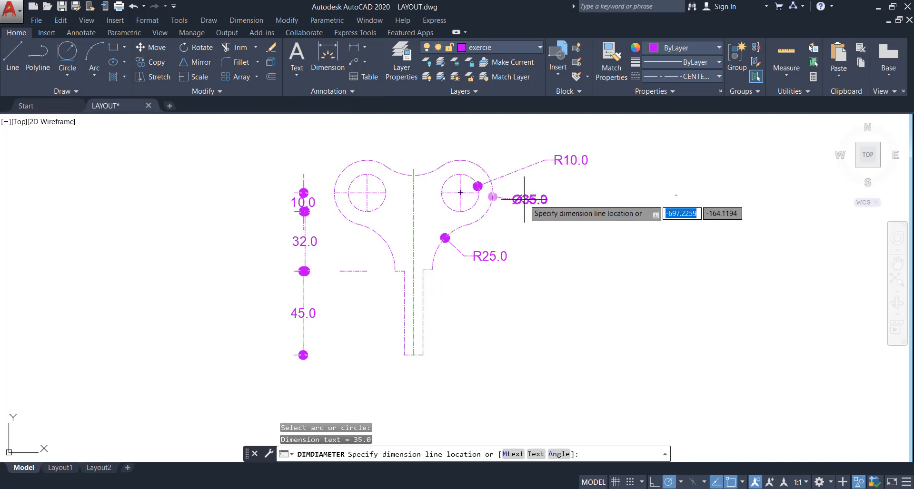
pyautogui.click(433, 129)
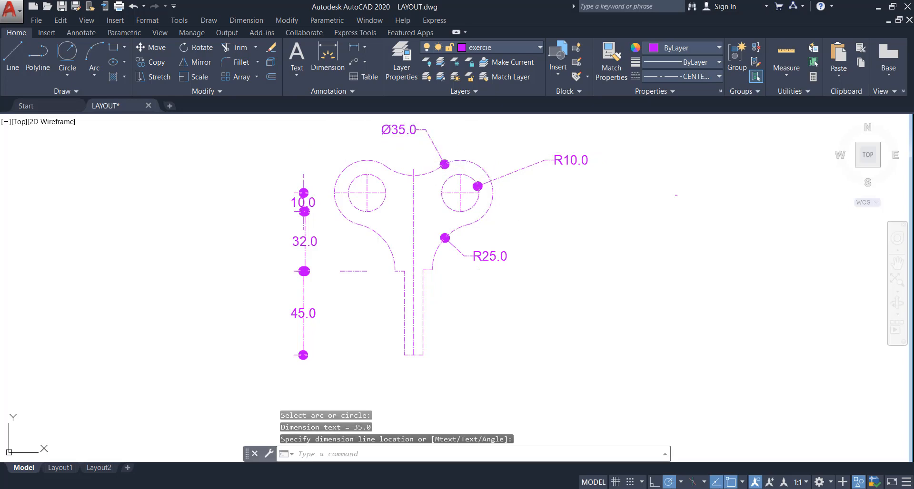
pyautogui.scroll(4, 406, 186)
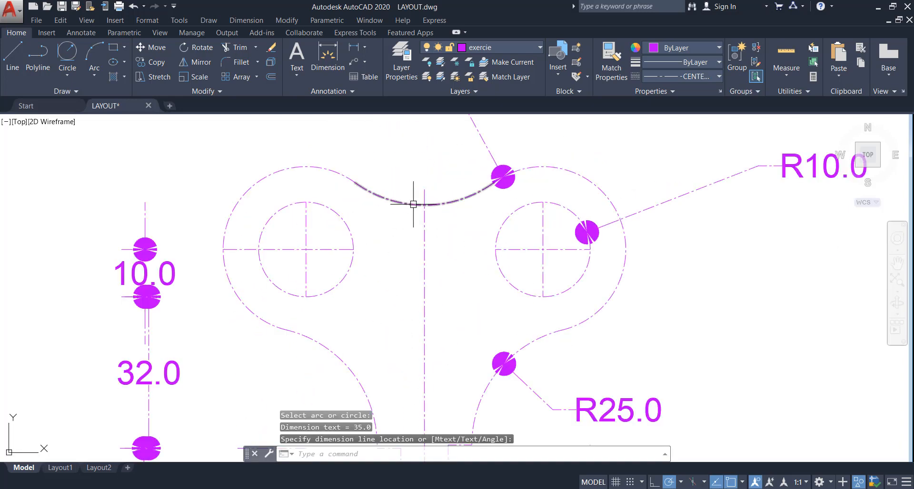
pyautogui.press('Escape')
pyautogui.press('Escape')
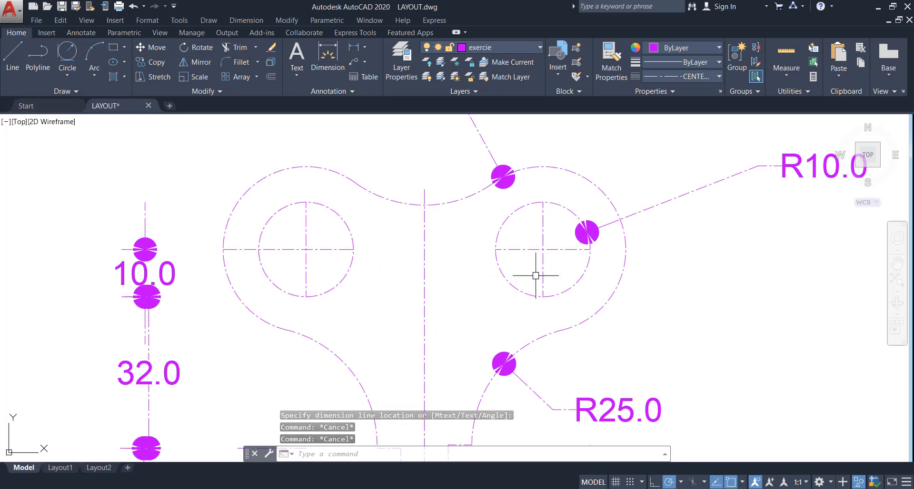
# Dimension the horizontal distance between the two inner circles' vertical centre lines, placing it above the wing, and save the drawing
pyautogui.write('dli')
pyautogui.press('Return')
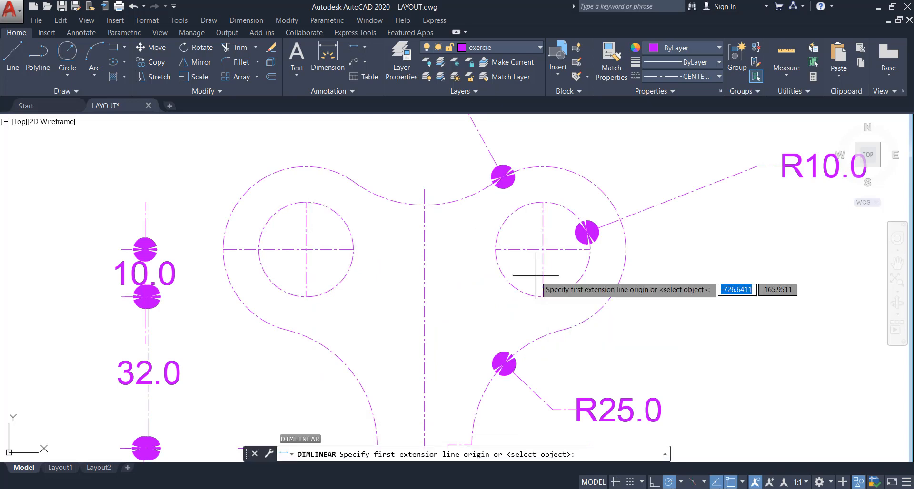
pyautogui.click(306, 202)
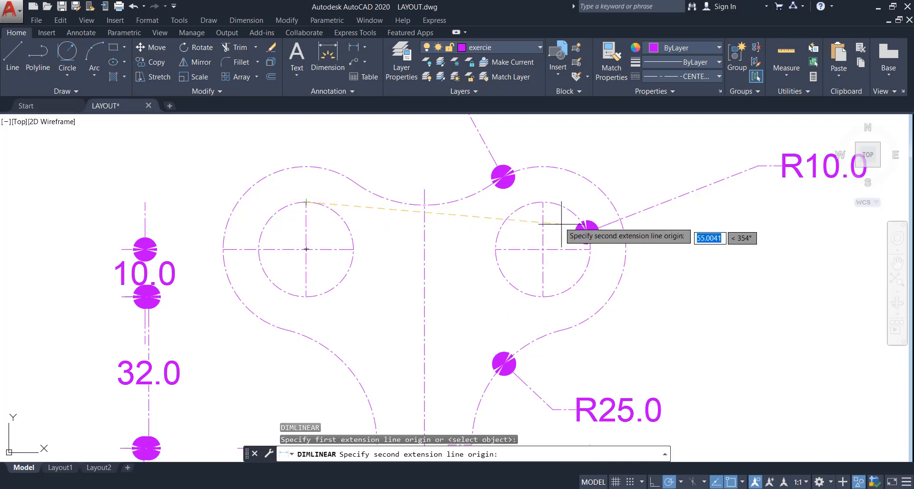
pyautogui.click(542, 202)
pyautogui.moveTo(541, 201)
pyautogui.mouseDown(button='middle')
pyautogui.moveTo(532, 261)
pyautogui.moveTo(551, 296)
pyautogui.moveTo(550, 259)
pyautogui.mouseUp(button='middle')
pyautogui.click(558, 255)
pyautogui.scroll(-5, 547, 248)
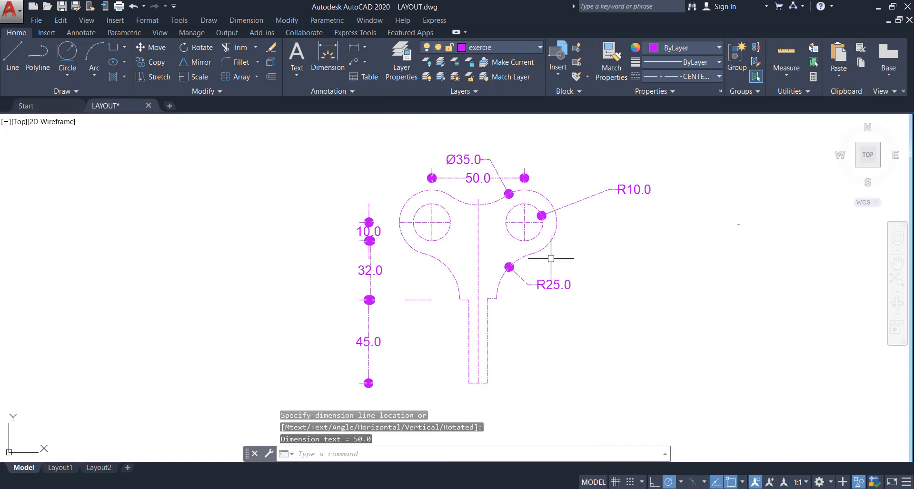
pyautogui.hotkey('ctrl', 's')
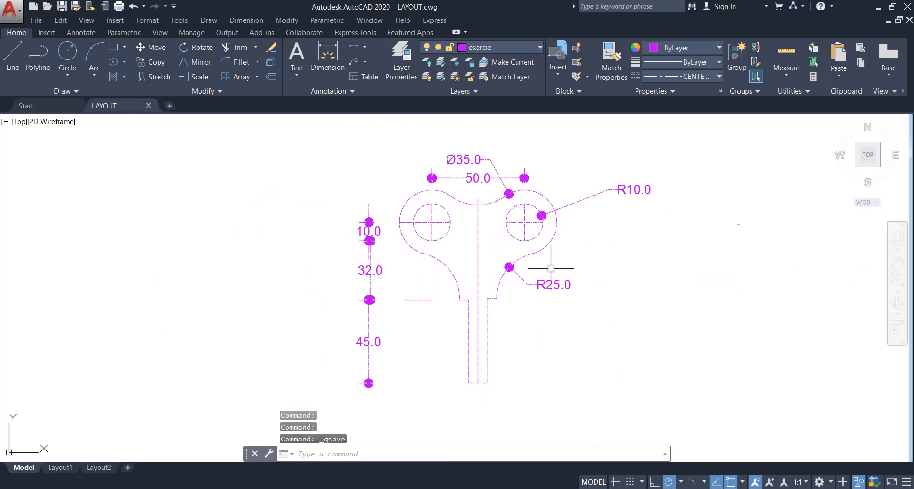
# Check the reference image, then set the linetype of the stem outline, shoulders, both lower concave arcs and stem length dimension to Continuous
pyautogui.moveTo(540, 333); pyautogui.dragTo(536, 322, button='middle')
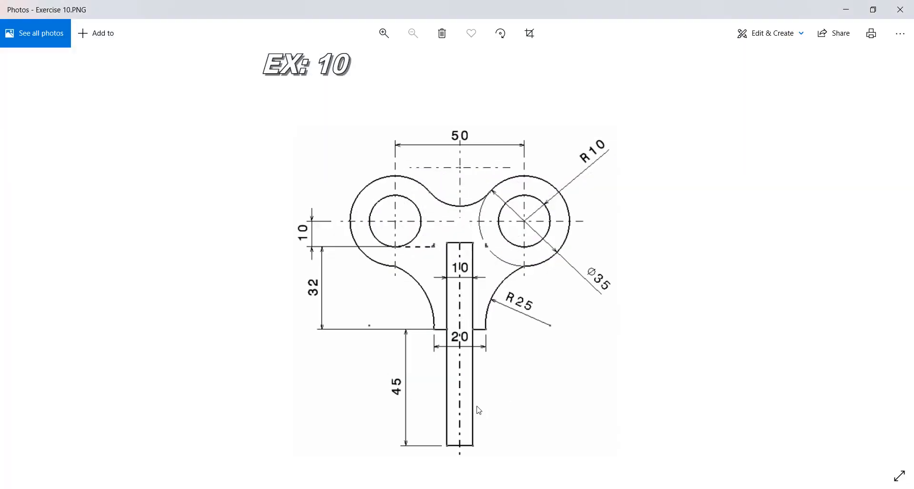
pyautogui.click(490, 488)
pyautogui.moveTo(513, 328); pyautogui.dragTo(496, 325, button='middle')
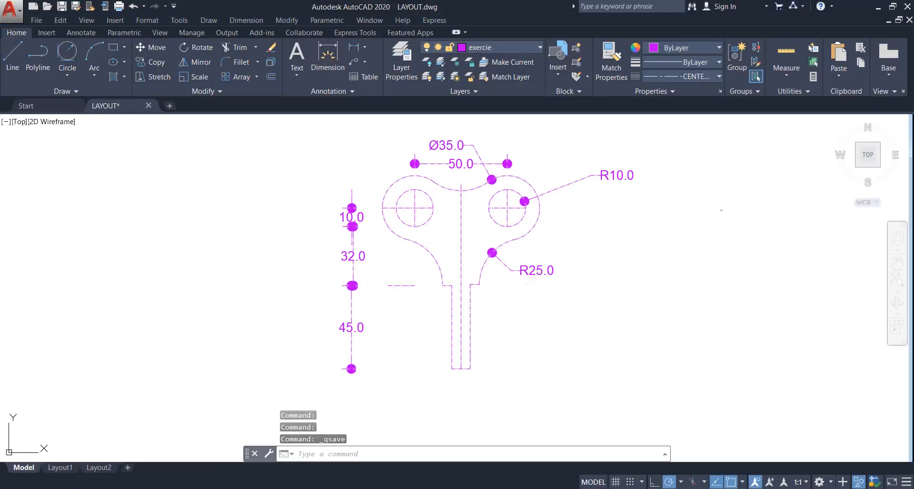
pyautogui.click(494, 275)
pyautogui.click(465, 376)
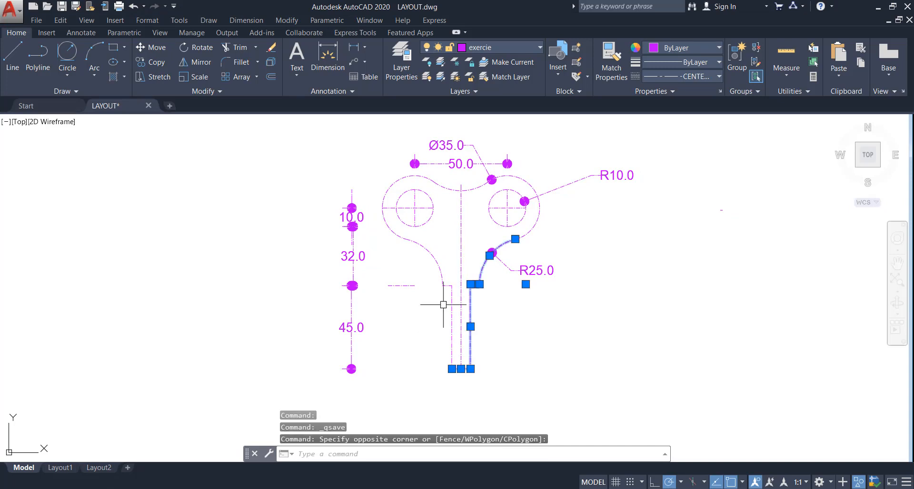
pyautogui.click(453, 252)
pyautogui.click(427, 394)
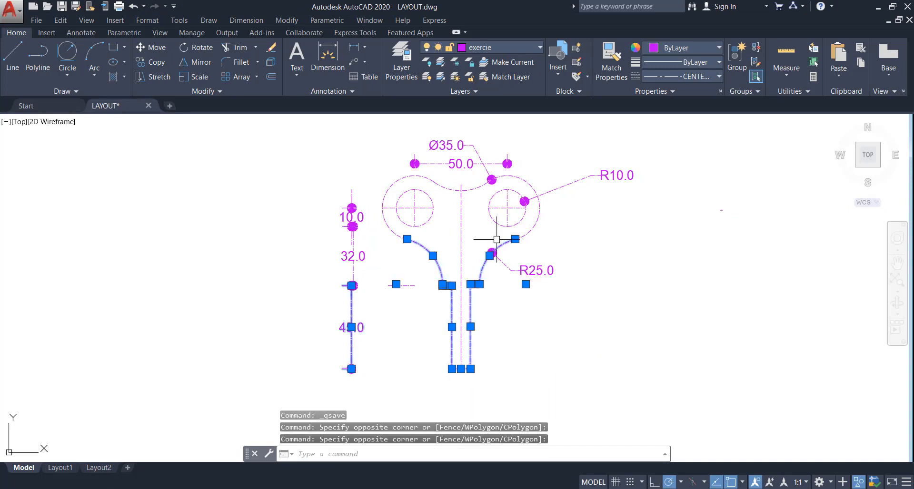
pyautogui.click(692, 79)
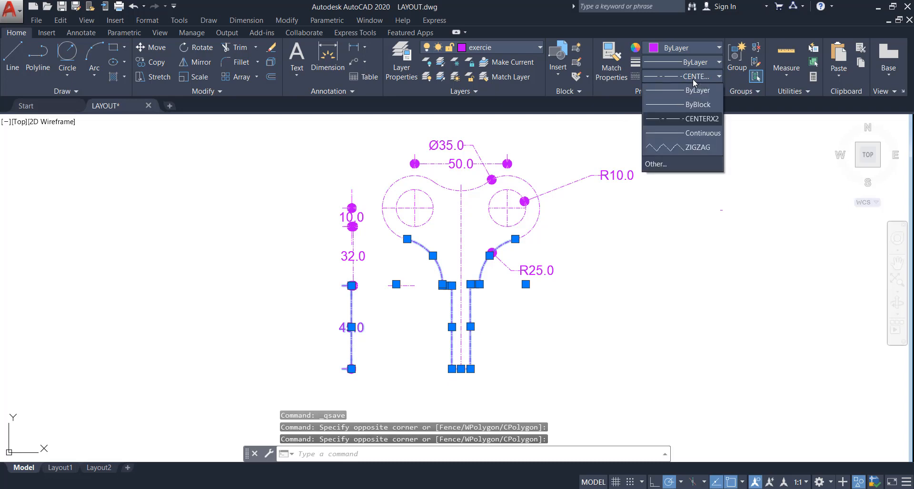
pyautogui.click(704, 134)
pyautogui.press('Escape')
pyautogui.press('Escape')
pyautogui.press('Escape')
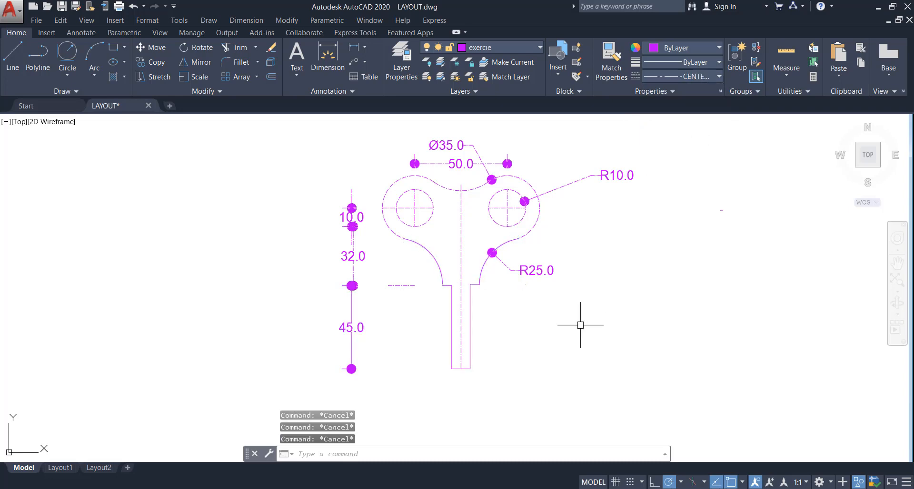
# Match the properties of the stem's right edge to both outer arcs, the top connecting arc and the two inner circles
pyautogui.write('ma')
pyautogui.press('Return')
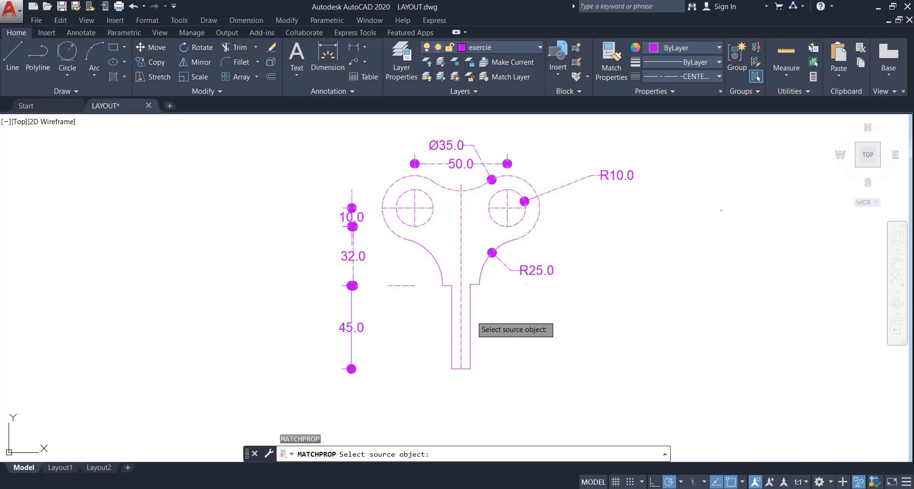
pyautogui.click(470, 320)
pyautogui.click(529, 230)
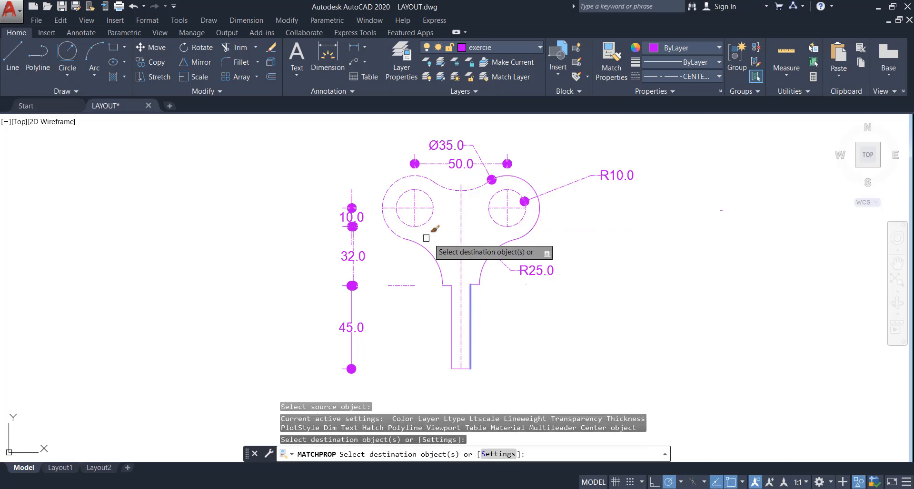
pyautogui.click(399, 237)
pyautogui.click(444, 185)
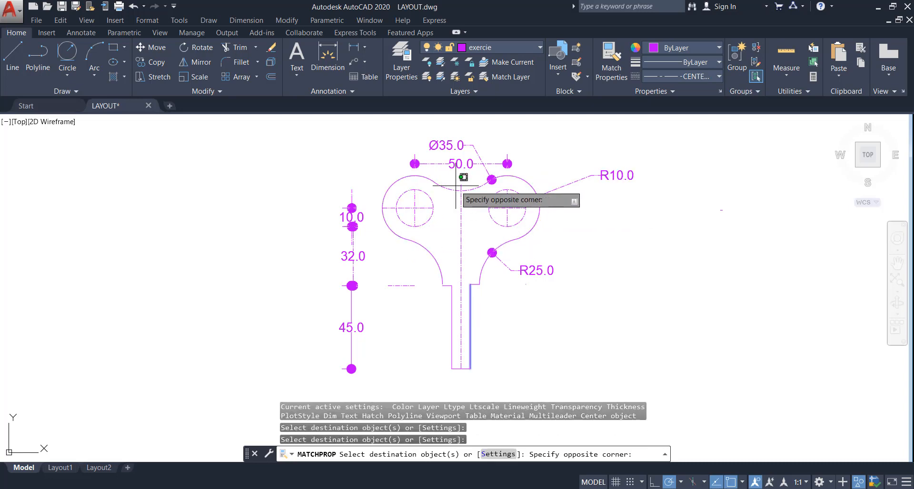
pyautogui.click(443, 205)
pyautogui.scroll(2, 435, 216)
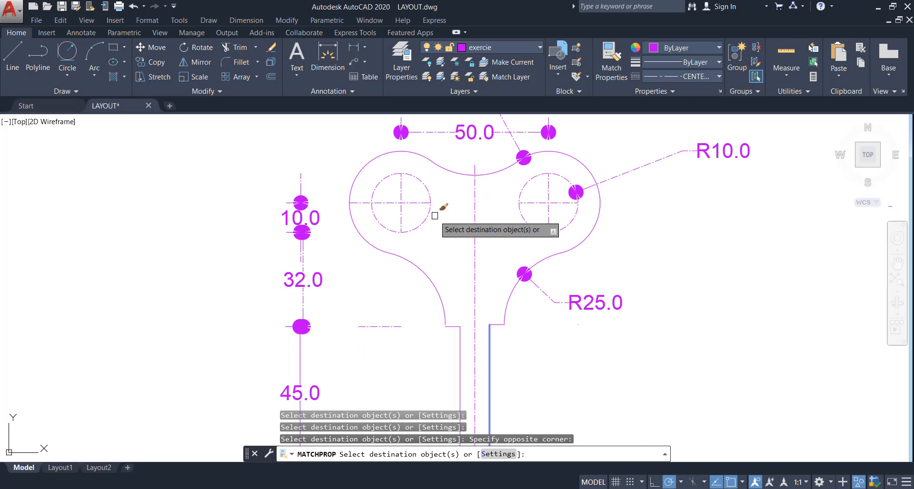
pyautogui.click(427, 187)
pyautogui.click(525, 189)
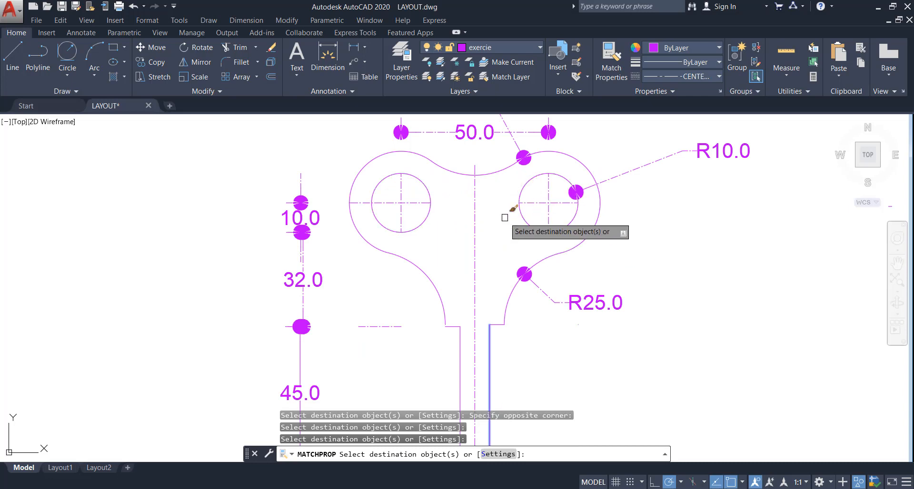
pyautogui.scroll(-2, 490, 217)
pyautogui.press('Escape')
pyautogui.press('Escape')
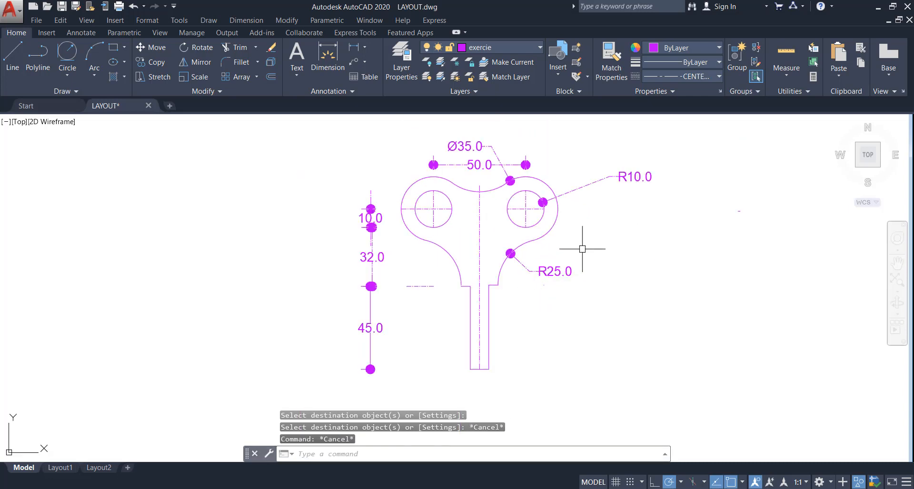
pyautogui.moveTo(589, 315); pyautogui.dragTo(698, 302, button='middle')
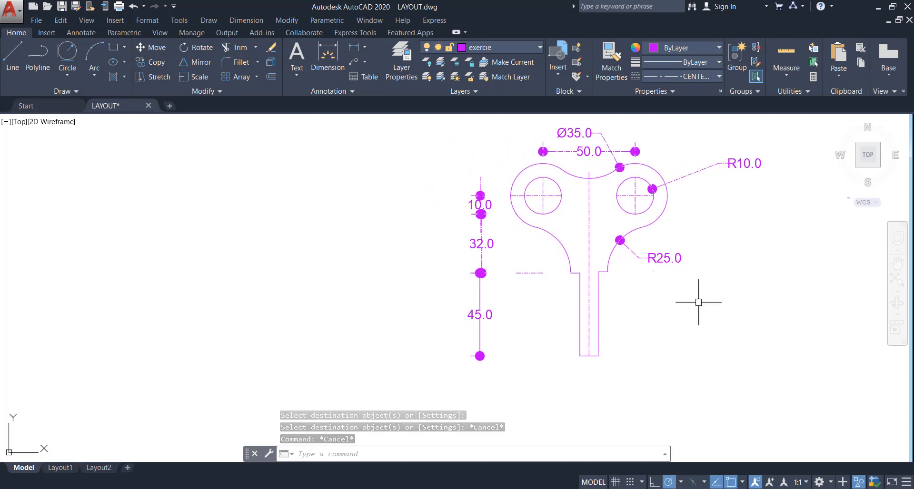